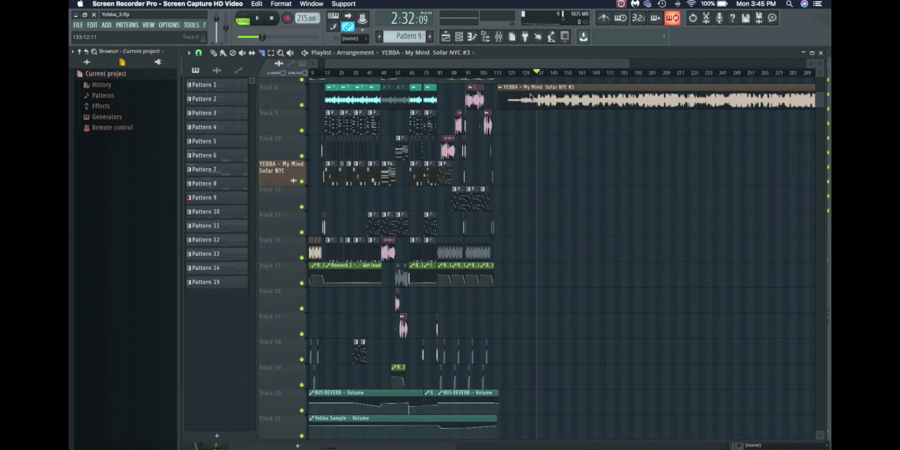
- Zoom and scroll the Playlist onto the opening bars of the YEBBA 'My Mind' arrangement
{"action": "left_click", "coordinate": [448, 61]}
{"action": "scroll", "coordinate": [412, 64], "scroll_direction": "left", "scroll_amount": 2}
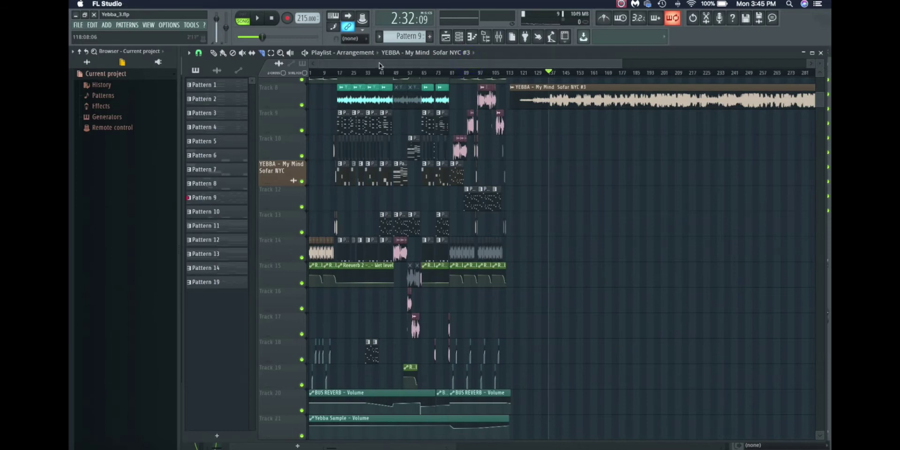
{"action": "left_click_drag", "start_coordinate": [618, 61], "coordinate": [345, 70]}
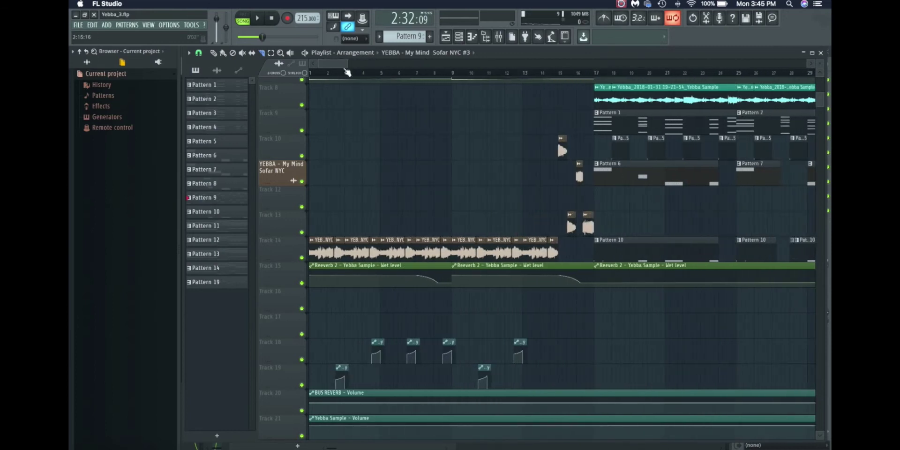
{"action": "mouse_move", "coordinate": [343, 66]}
{"action": "left_mouse_down"}
{"action": "mouse_move", "coordinate": [517, 65]}
{"action": "mouse_move", "coordinate": [349, 71]}
{"action": "left_mouse_up"}
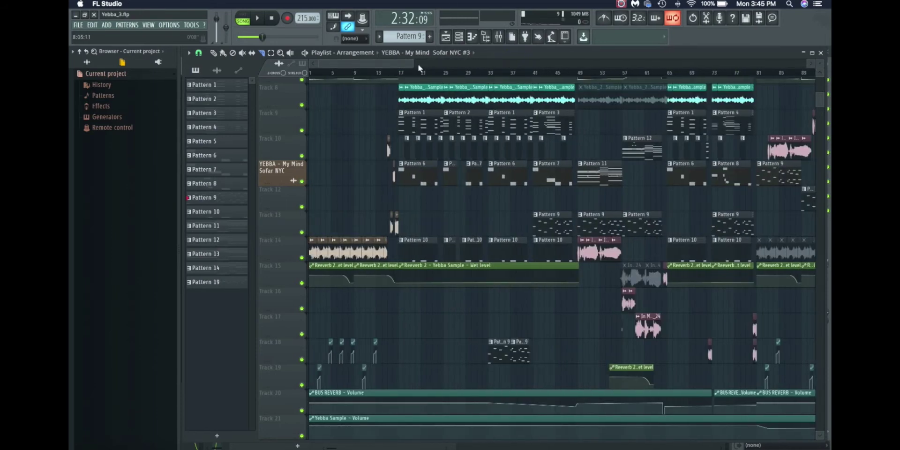
{"action": "left_click", "coordinate": [311, 74]}
{"action": "key", "text": "space"}
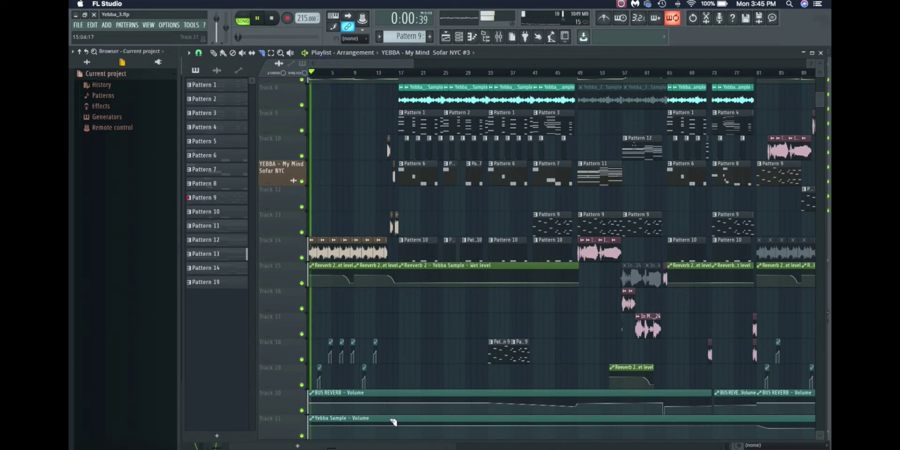
{"action": "mouse_move", "coordinate": [343, 445]}
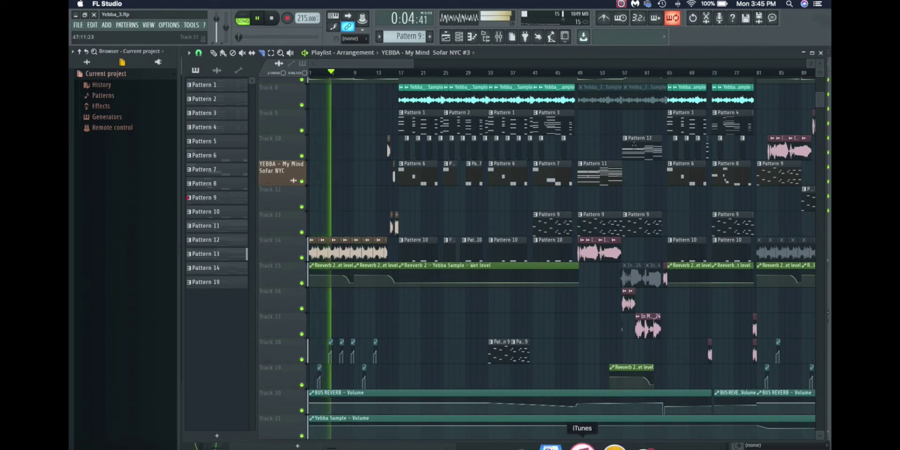
{"action": "right_click", "coordinate": [588, 438]}
{"action": "left_click", "coordinate": [589, 424]}
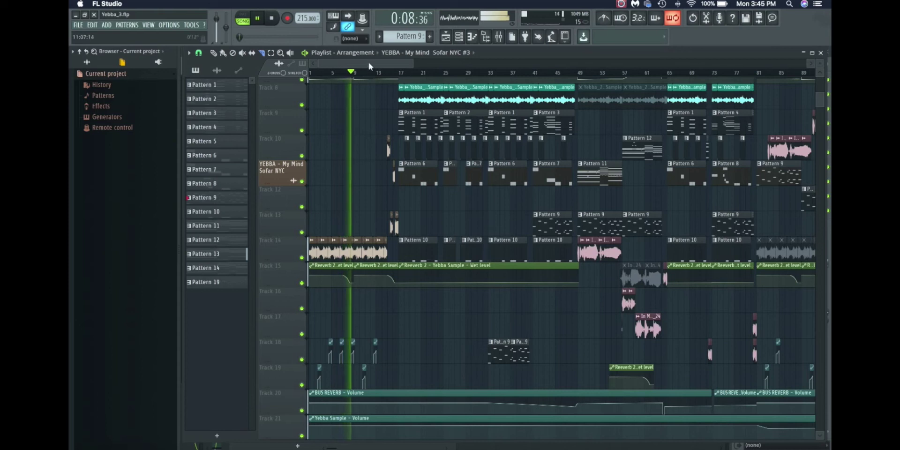
{"action": "key", "text": "space"}
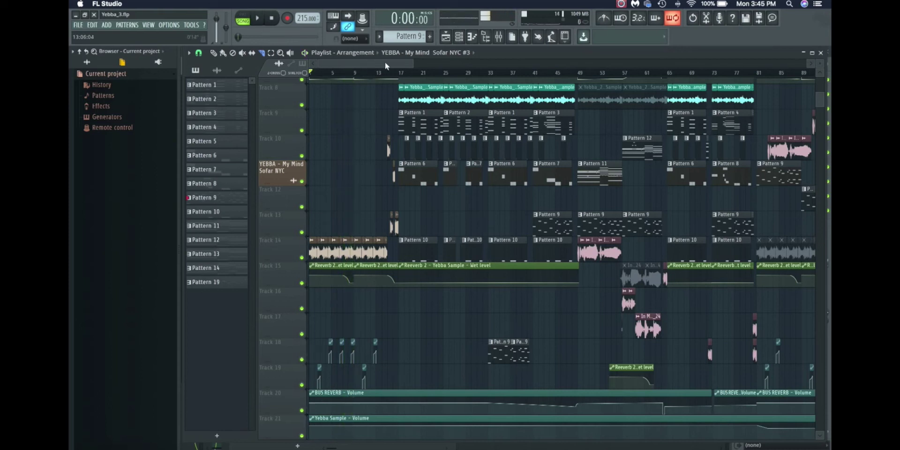
{"action": "left_click", "coordinate": [497, 35]}
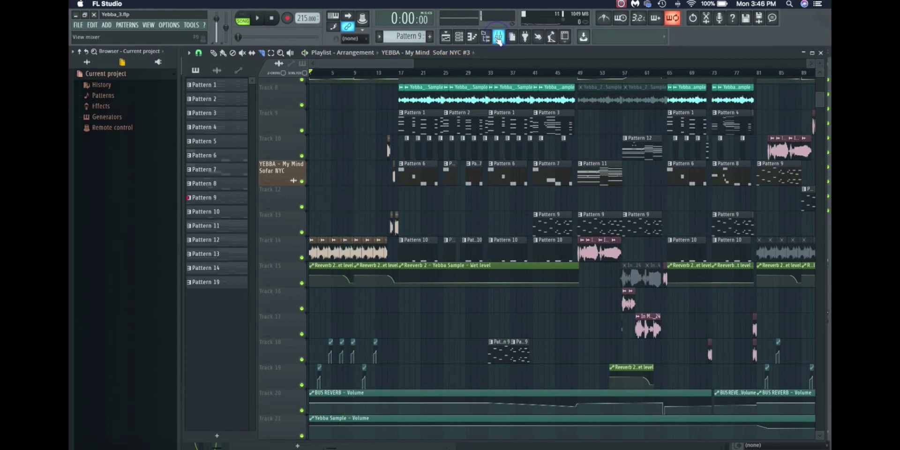
{"action": "left_click_drag", "start_coordinate": [414, 63], "coordinate": [505, 63]}
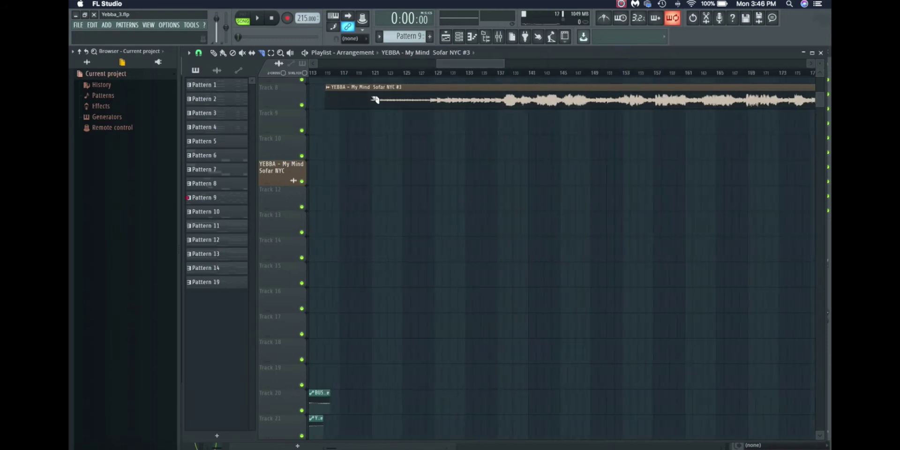
{"action": "left_click", "coordinate": [370, 73]}
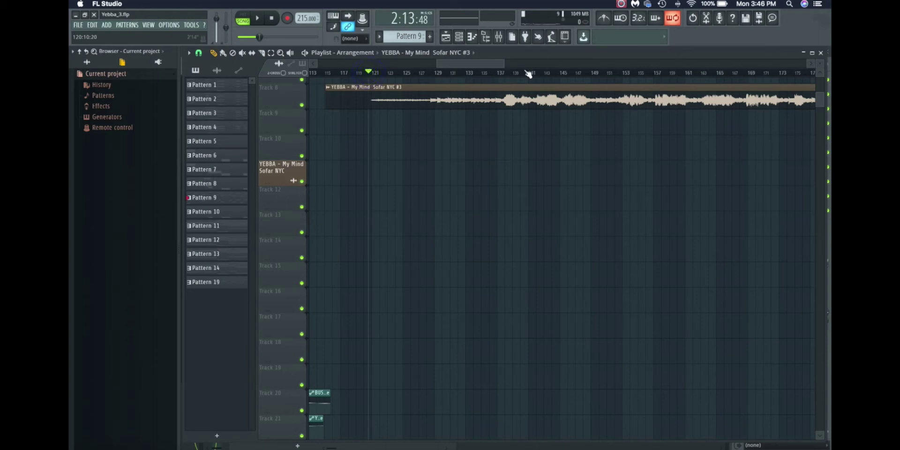
{"action": "left_click_drag", "start_coordinate": [501, 65], "coordinate": [498, 63]}
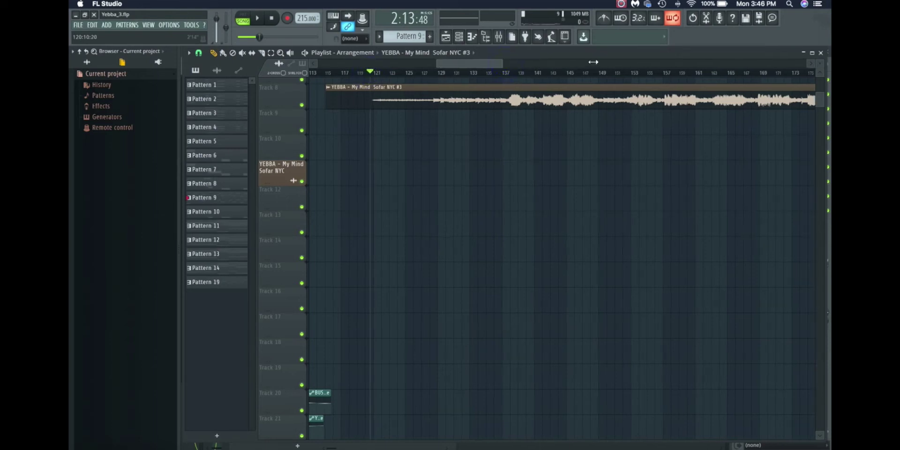
{"action": "left_click", "coordinate": [569, 73]}
{"action": "key", "text": "space"}
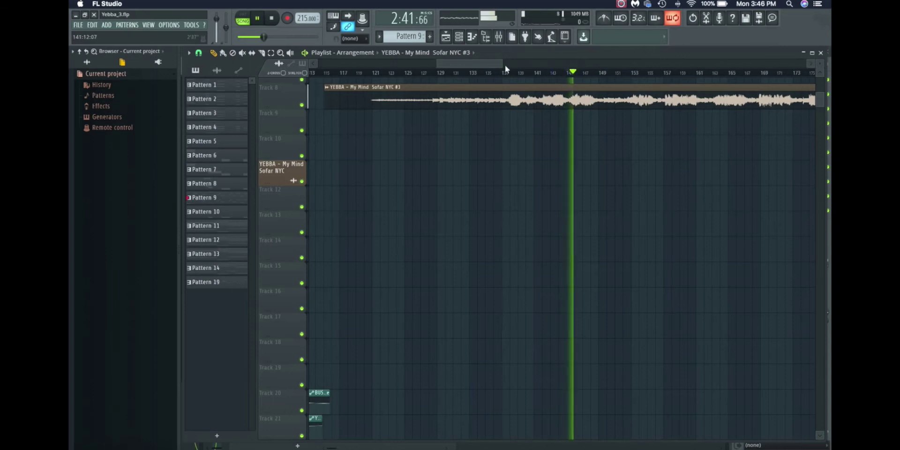
{"action": "left_click_drag", "start_coordinate": [504, 64], "coordinate": [591, 63]}
{"action": "left_click", "coordinate": [460, 72]}
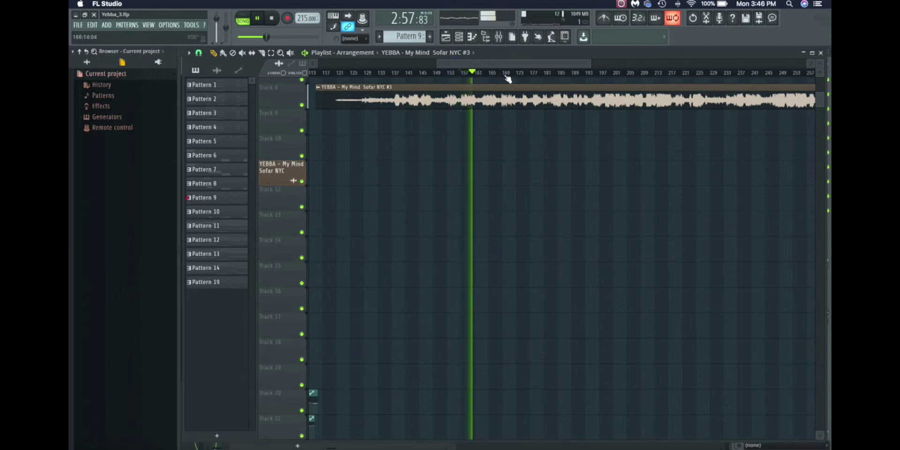
{"action": "key", "text": "space"}
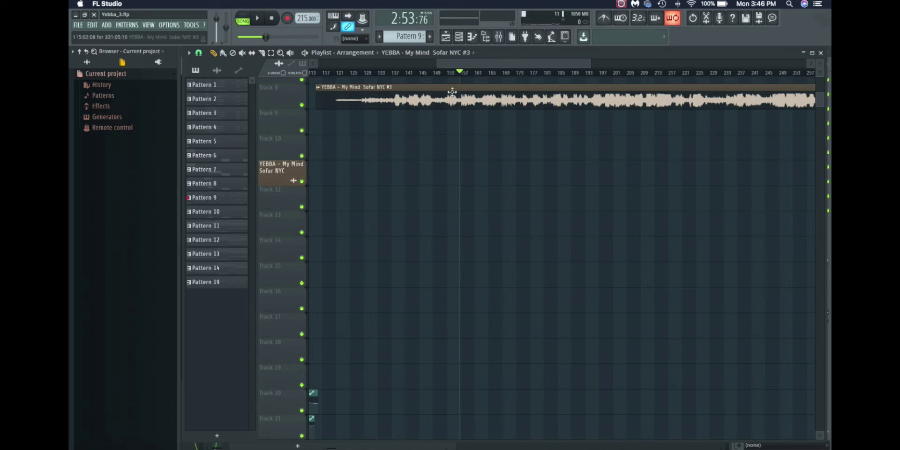
{"action": "scroll", "coordinate": [452, 91], "scroll_direction": "down", "scroll_amount": 1}
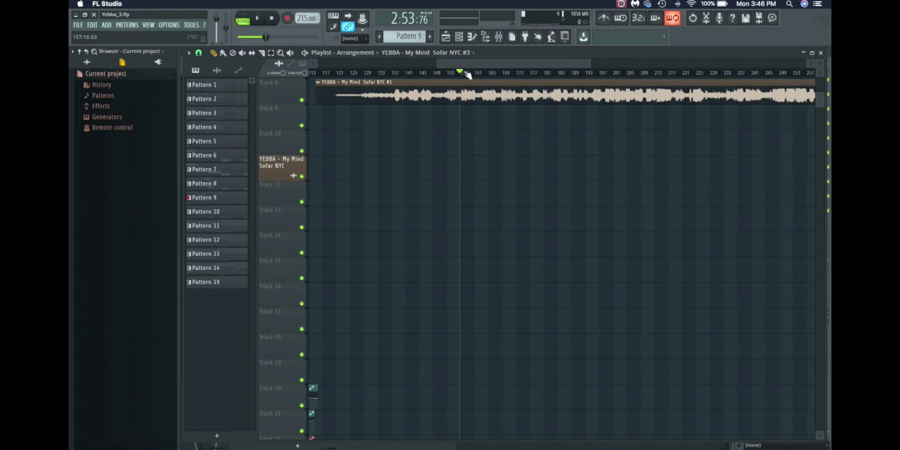
{"action": "left_click_drag", "start_coordinate": [463, 63], "coordinate": [333, 71]}
{"action": "left_click_drag", "start_coordinate": [472, 61], "coordinate": [343, 64]}
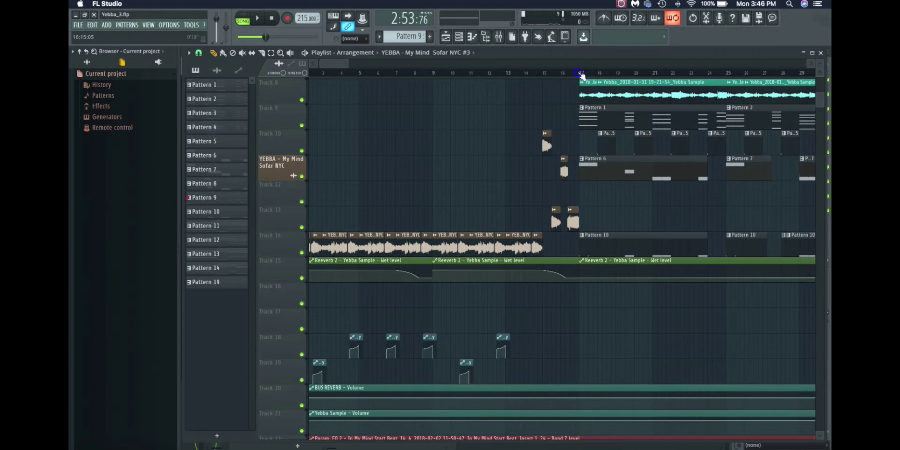
- Play the beat drop from bar 17, then scroll the Playlist right to the long YEBBA clip
{"action": "left_click", "coordinate": [580, 74]}
{"action": "scroll", "coordinate": [353, 61], "scroll_direction": "right", "scroll_amount": 4}
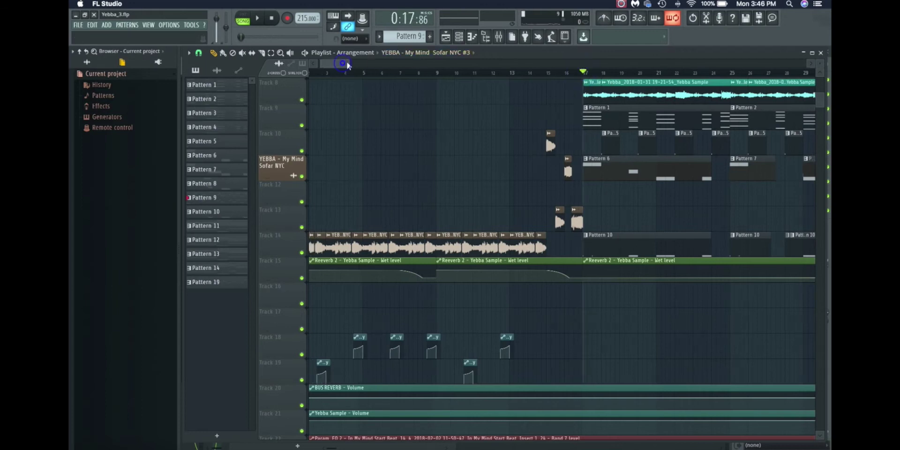
{"action": "key", "text": "space"}
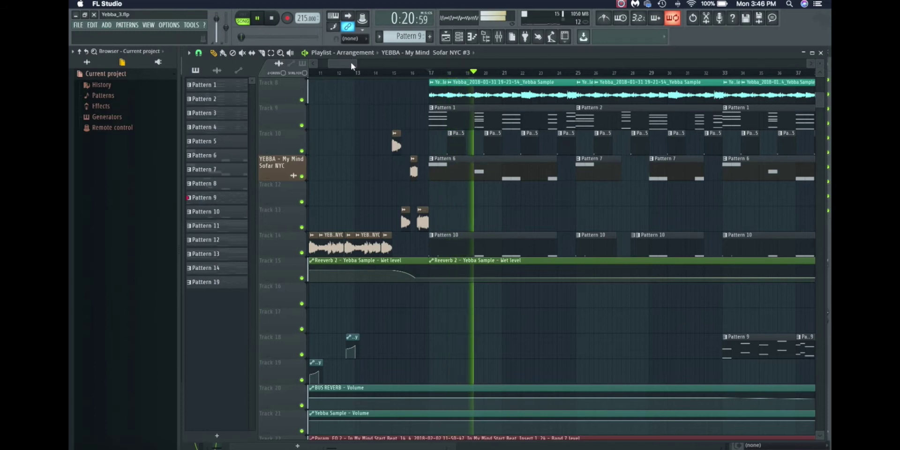
{"action": "key", "text": "space"}
{"action": "left_click_drag", "start_coordinate": [352, 64], "coordinate": [593, 63]}
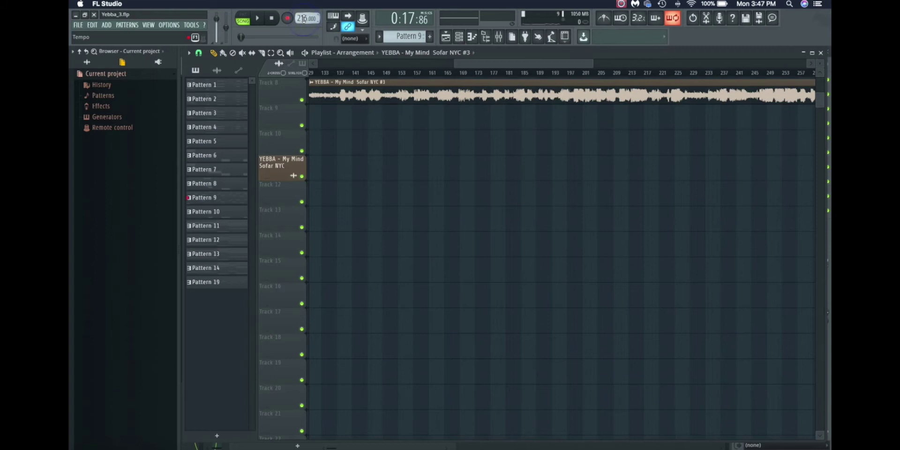
- Tap out the tempo, then set it to 215 BPM without restretching the channels
{"action": "right_click", "coordinate": [304, 19]}
{"action": "left_click", "coordinate": [328, 47]}
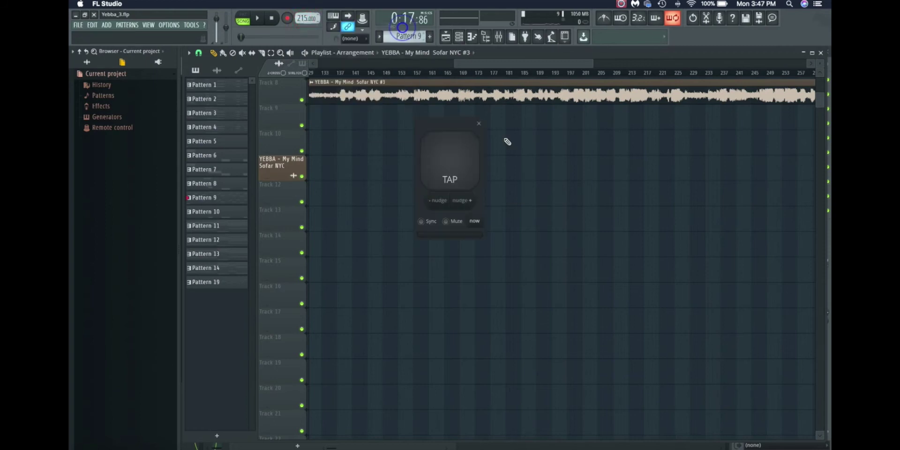
{"action": "left_click", "coordinate": [454, 153]}
{"action": "left_click", "coordinate": [454, 152]}
{"action": "left_click", "coordinate": [453, 152]}
{"action": "left_click", "coordinate": [452, 152]}
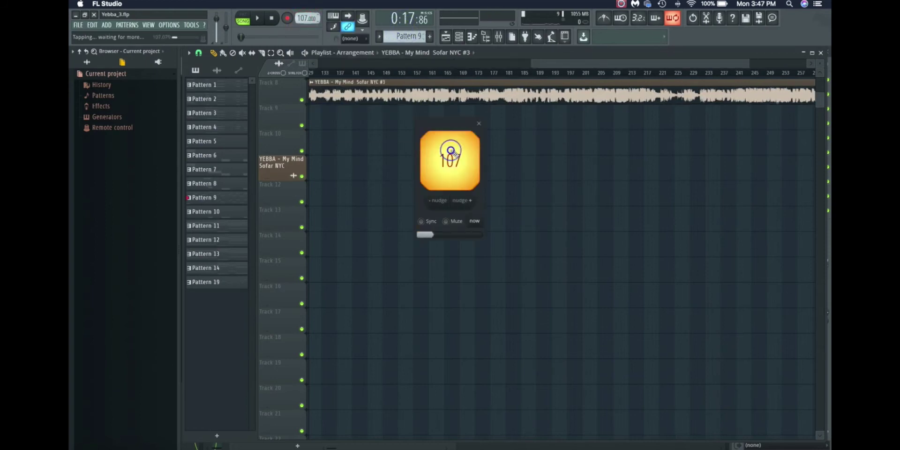
{"action": "left_click", "coordinate": [452, 151]}
{"action": "left_click", "coordinate": [453, 152]}
{"action": "left_click", "coordinate": [453, 151]}
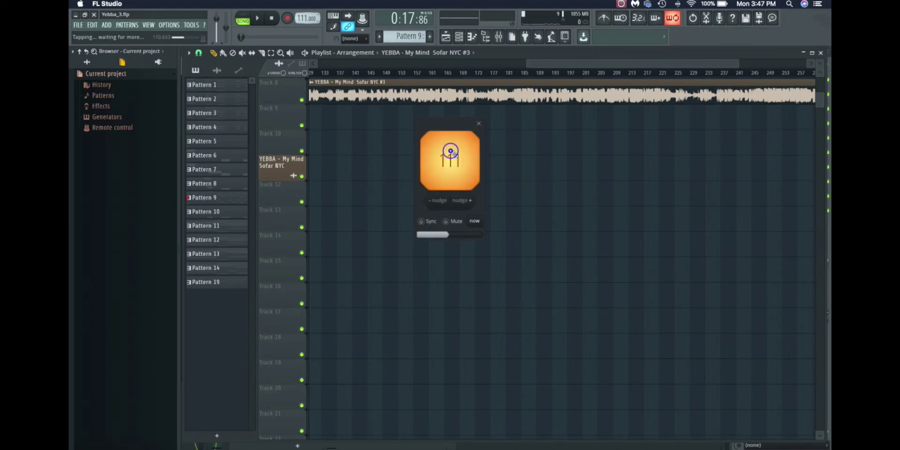
{"action": "left_click", "coordinate": [478, 124]}
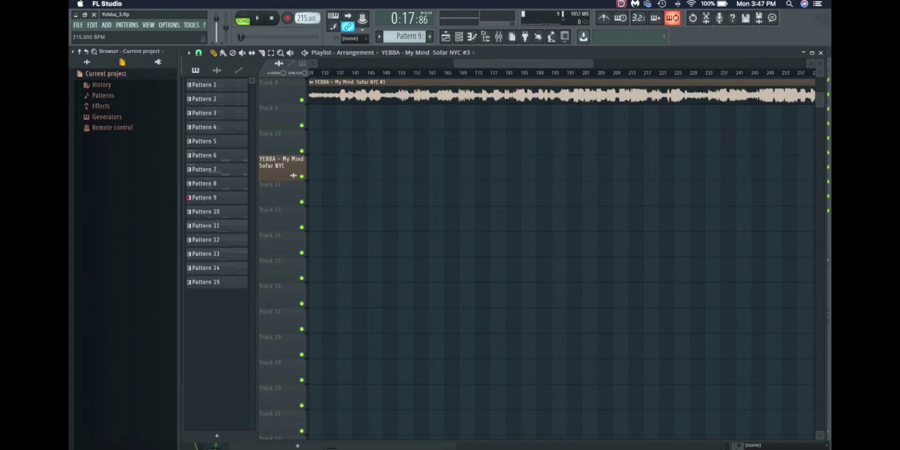
{"action": "scroll", "coordinate": [303, 22], "scroll_direction": "down", "scroll_amount": 1}
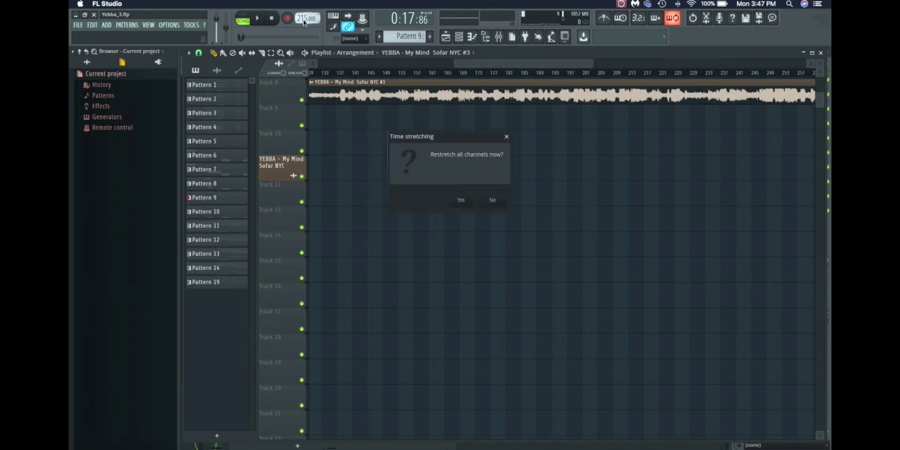
{"action": "left_click", "coordinate": [488, 200]}
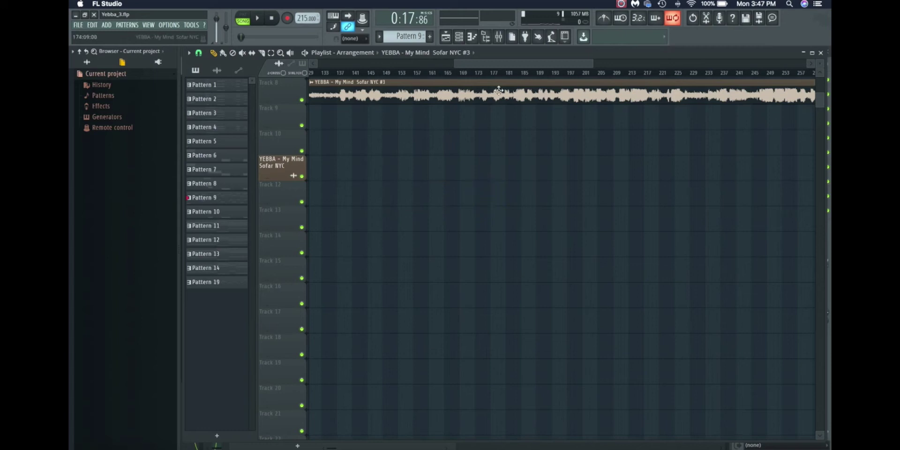
- Scroll to the YEBBA clip and audition it from bar 189 and around bar 184
{"action": "left_click_drag", "start_coordinate": [453, 63], "coordinate": [533, 67]}
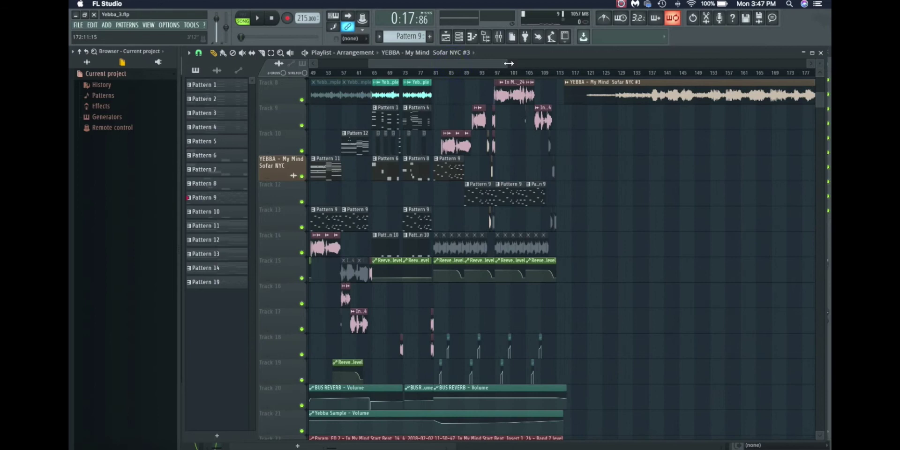
{"action": "left_click_drag", "start_coordinate": [475, 67], "coordinate": [558, 60]}
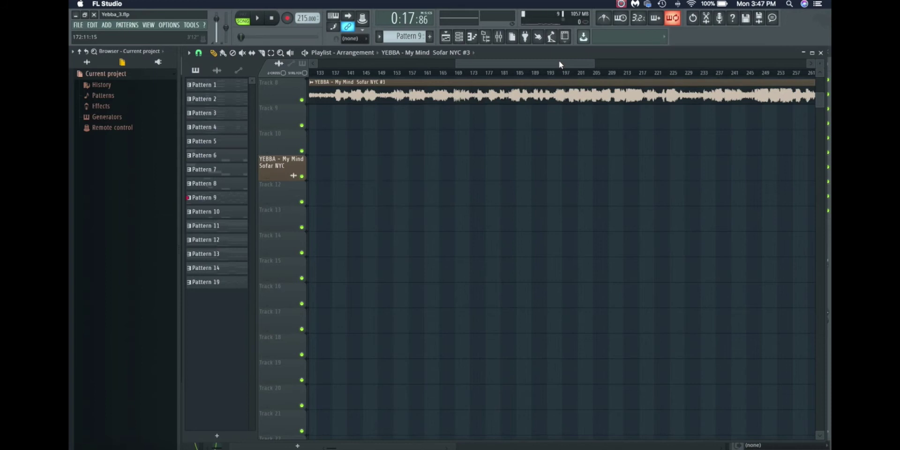
{"action": "left_click_drag", "start_coordinate": [559, 61], "coordinate": [608, 61]}
{"action": "mouse_move", "coordinate": [465, 64]}
{"action": "left_mouse_down"}
{"action": "mouse_move", "coordinate": [449, 64]}
{"action": "mouse_move", "coordinate": [467, 65]}
{"action": "left_mouse_up"}
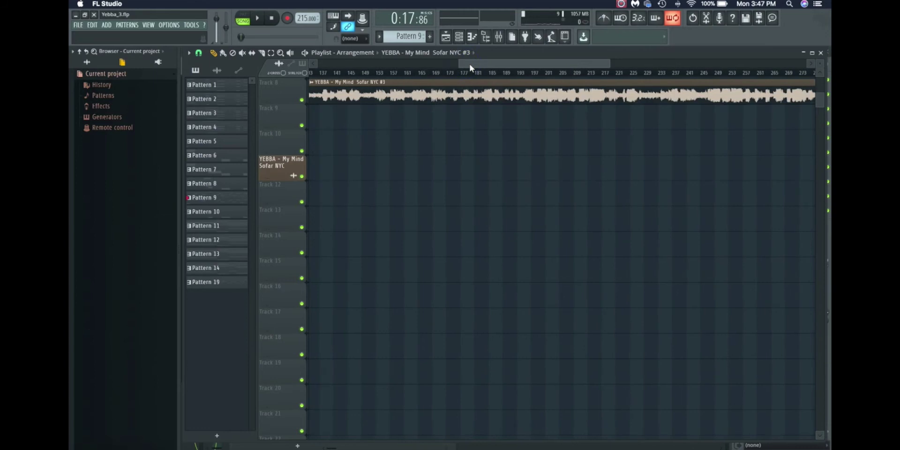
{"action": "left_click", "coordinate": [538, 74]}
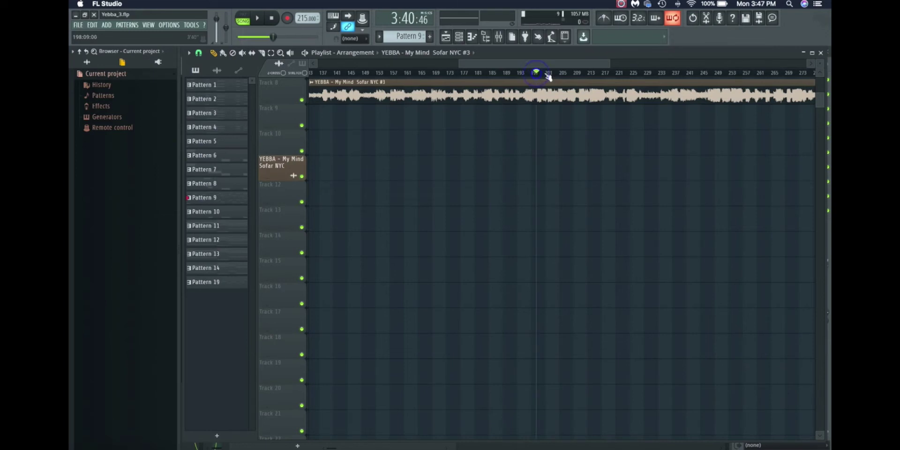
{"action": "left_click", "coordinate": [504, 74]}
{"action": "key", "text": "space"}
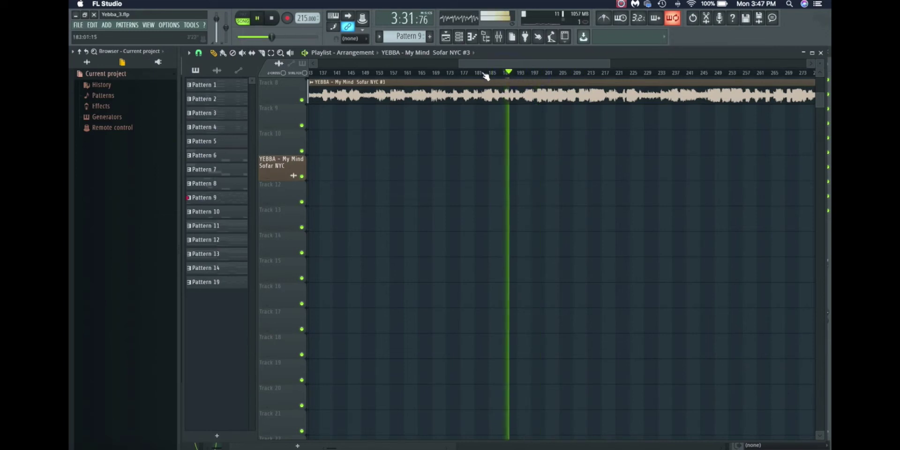
{"action": "left_click", "coordinate": [482, 73]}
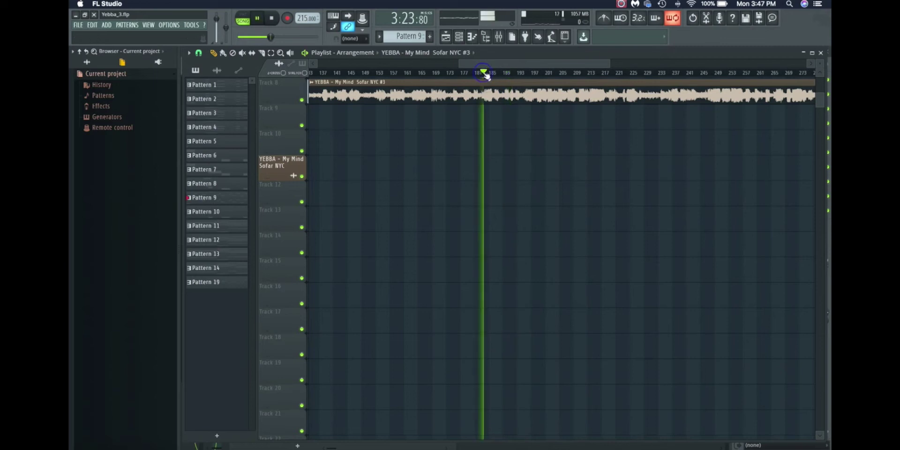
{"action": "key", "text": "space"}
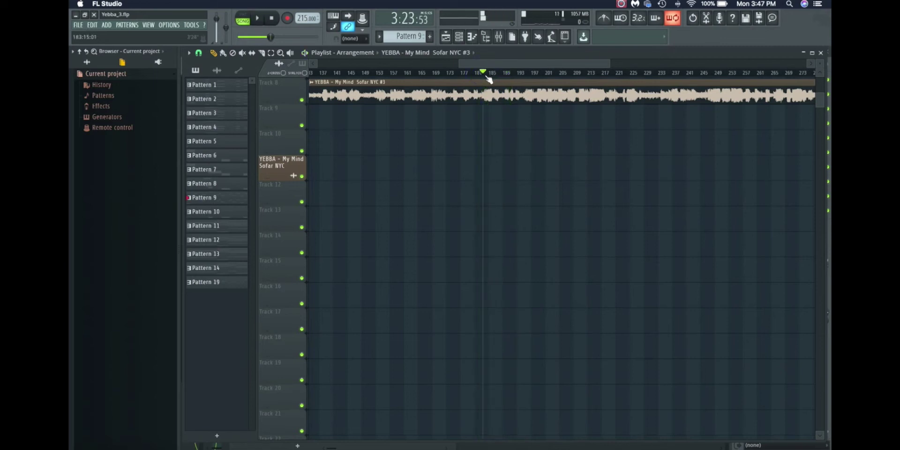
- Set the song position at bar 183 and bring up the Mixer
{"action": "scroll", "coordinate": [488, 80], "scroll_direction": "up", "scroll_amount": 5}
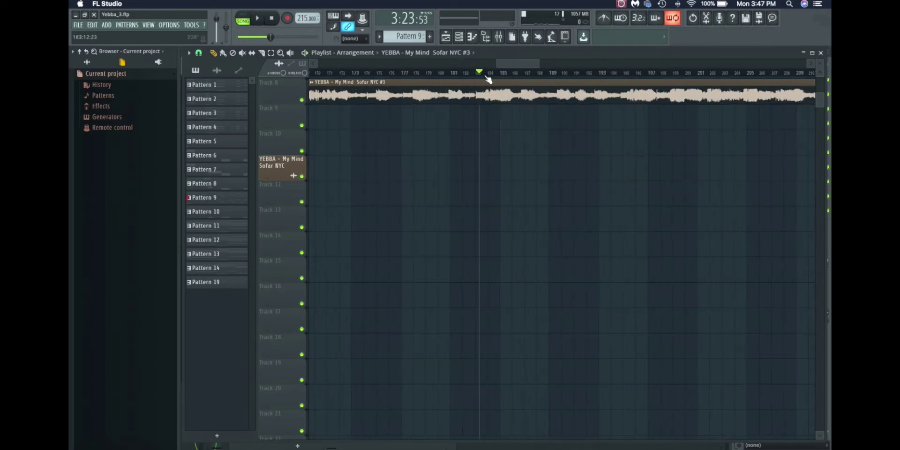
{"action": "left_click", "coordinate": [469, 74]}
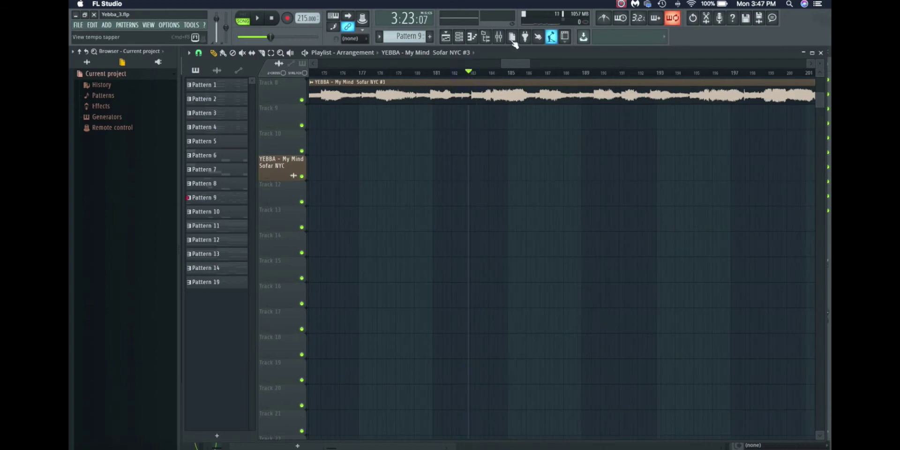
{"action": "left_click", "coordinate": [499, 36]}
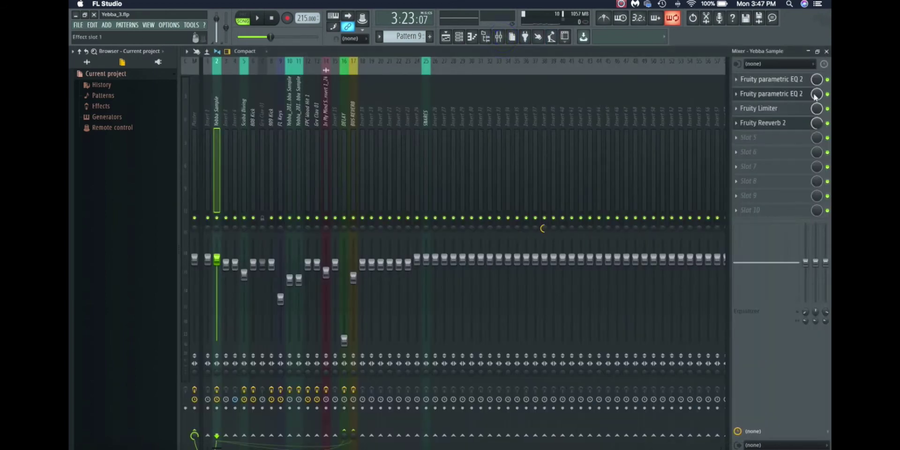
- Inspect the YEBBA sample's channel settings, then preview playback from bar 183
{"action": "left_click", "coordinate": [473, 37]}
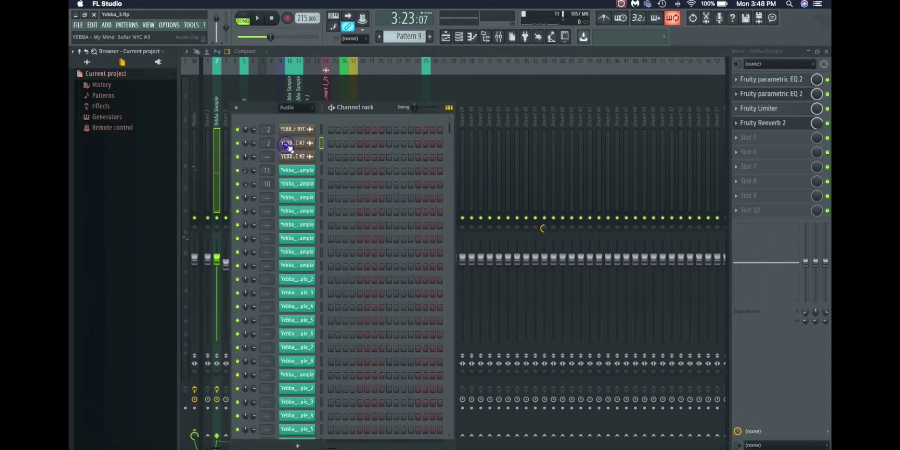
{"action": "left_click", "coordinate": [287, 146]}
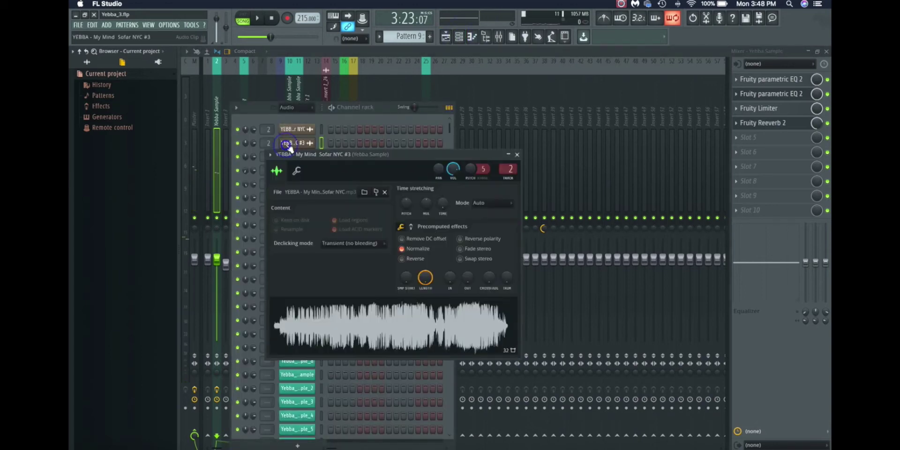
{"action": "left_click", "coordinate": [297, 52]}
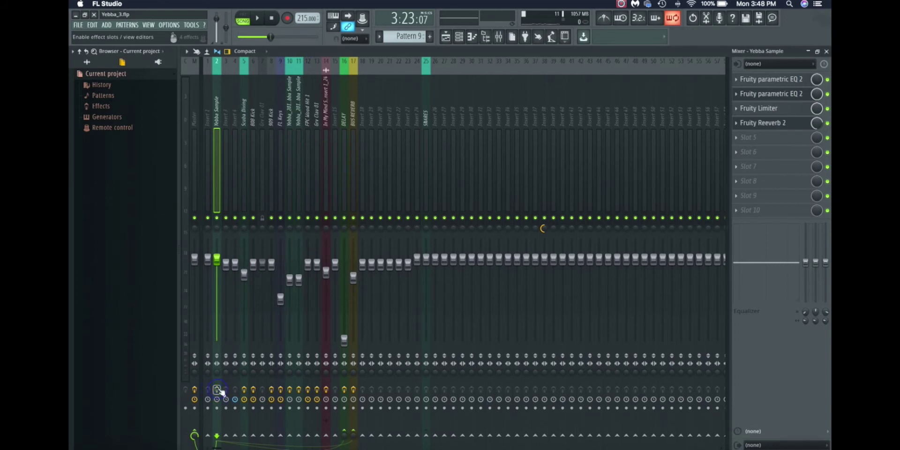
{"action": "key", "text": "space"}
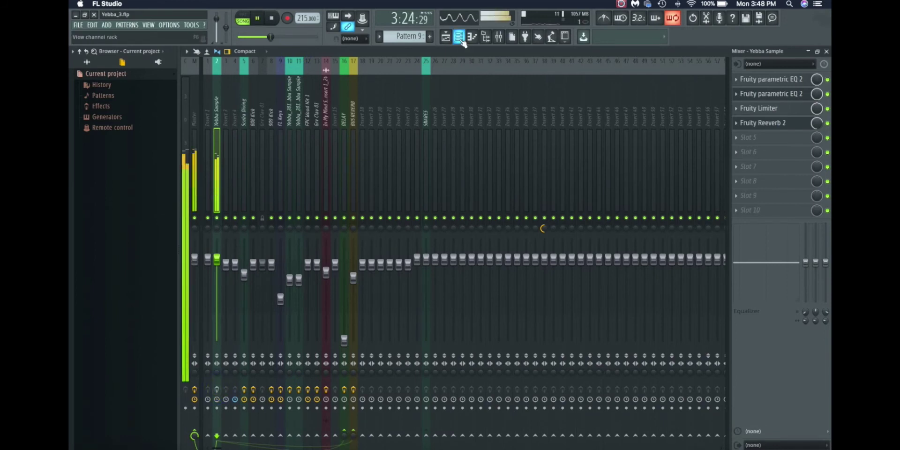
{"action": "key", "text": "space"}
{"action": "left_click", "coordinate": [459, 36]}
- Back in the Playlist, preview the YEBBA clip from just after bar 183
{"action": "left_click", "coordinate": [446, 36]}
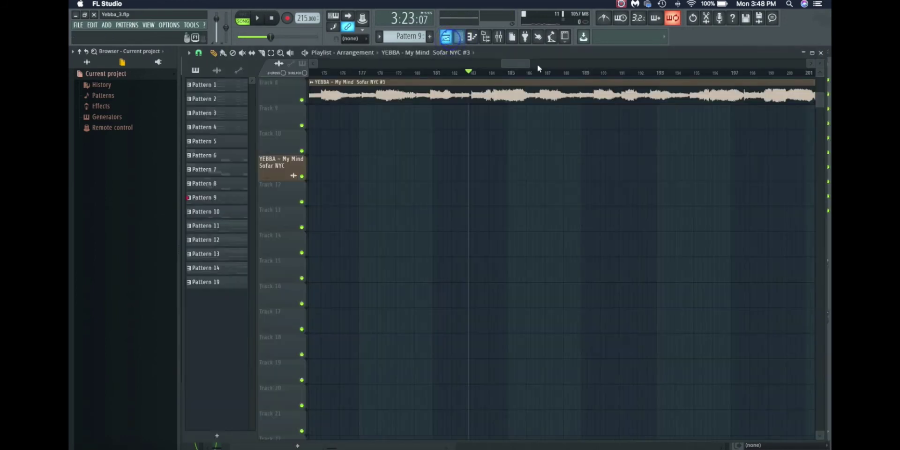
{"action": "left_click_drag", "start_coordinate": [530, 63], "coordinate": [539, 64]}
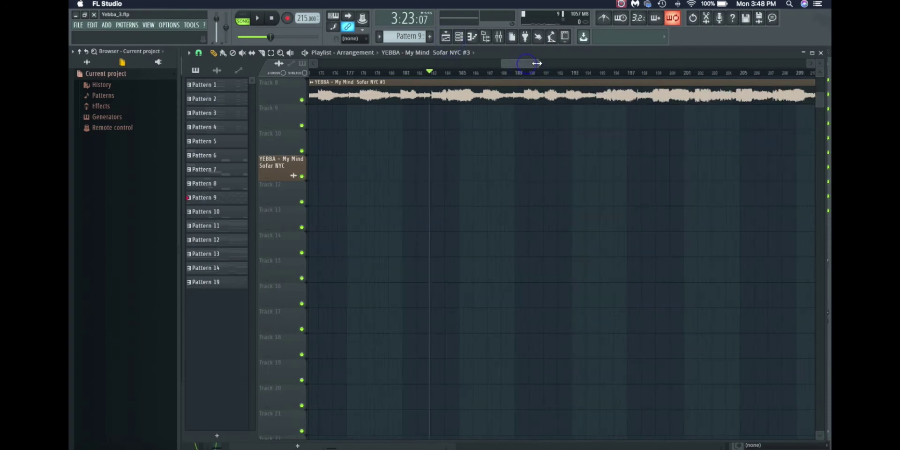
{"action": "left_click", "coordinate": [434, 74]}
{"action": "key", "text": "space"}
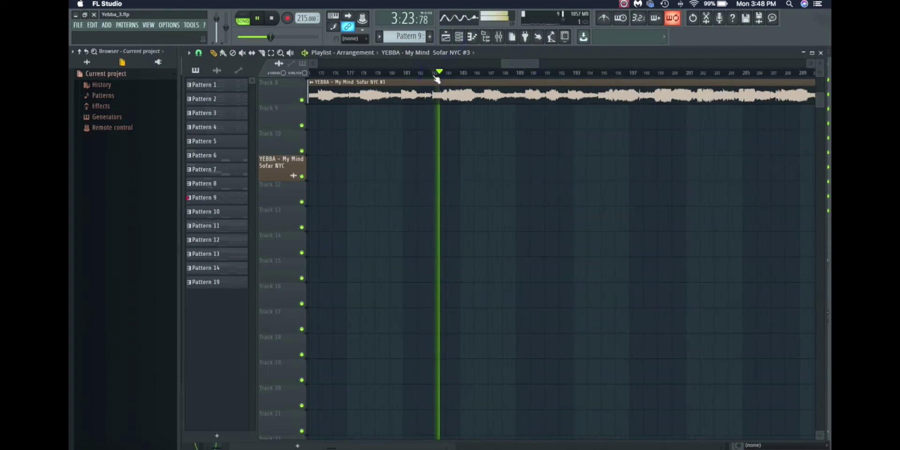
{"action": "key", "text": "space"}
- Slice the YEBBA clip near bar 183, delete the earlier piece, and shift the remainder later
{"action": "left_click", "coordinate": [434, 113]}
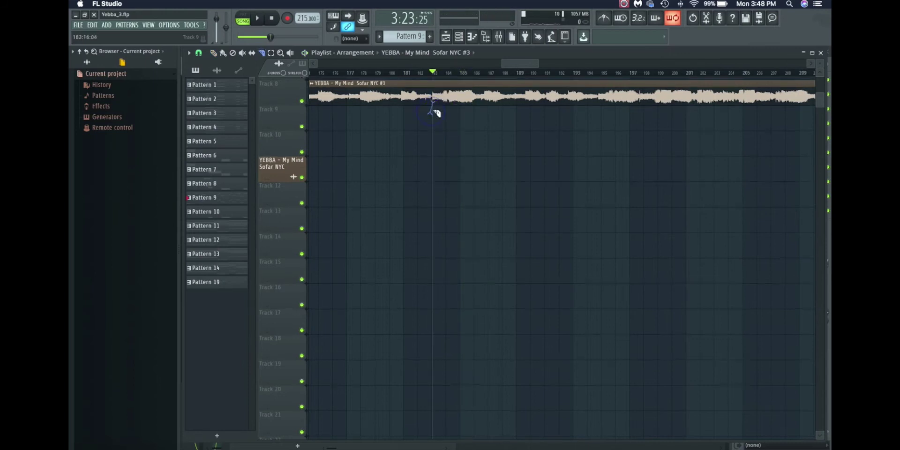
{"action": "scroll", "coordinate": [433, 111], "scroll_direction": "up", "scroll_amount": 5, "text": "ctrl"}
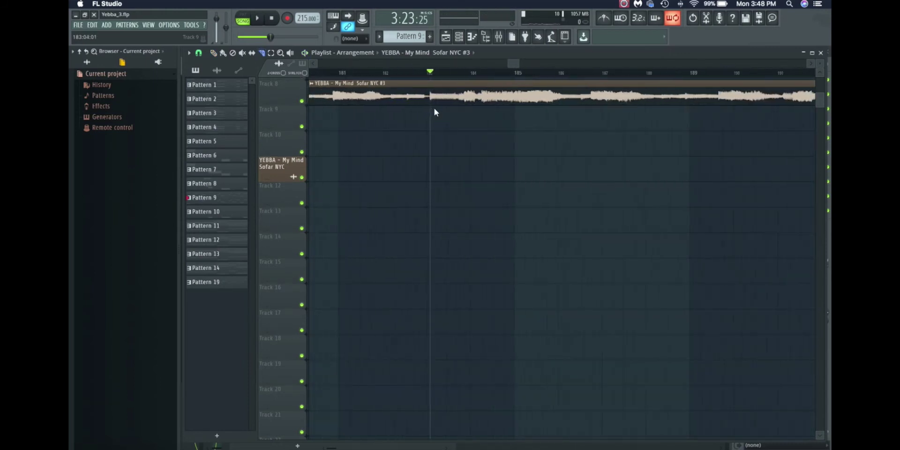
{"action": "scroll", "coordinate": [434, 109], "scroll_direction": "up", "scroll_amount": 2, "text": "ctrl"}
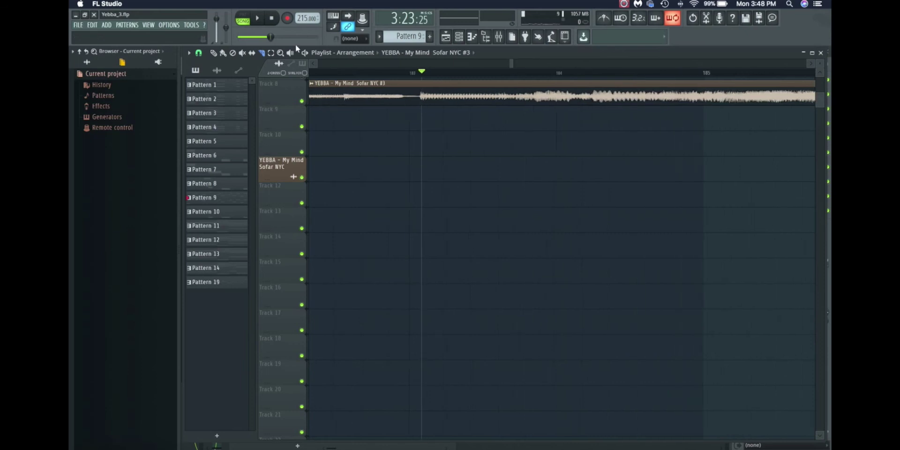
{"action": "left_click_drag", "start_coordinate": [420, 114], "coordinate": [420, 116]}
{"action": "left_click", "coordinate": [418, 110]}
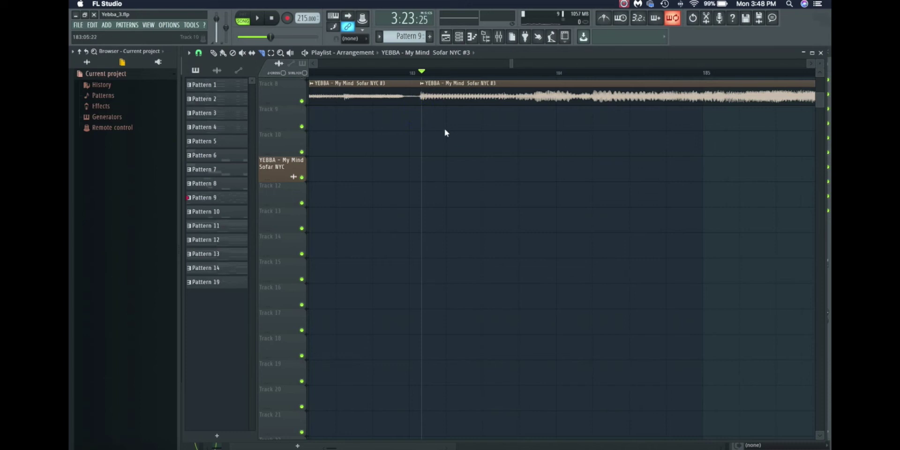
{"action": "right_click", "coordinate": [398, 103]}
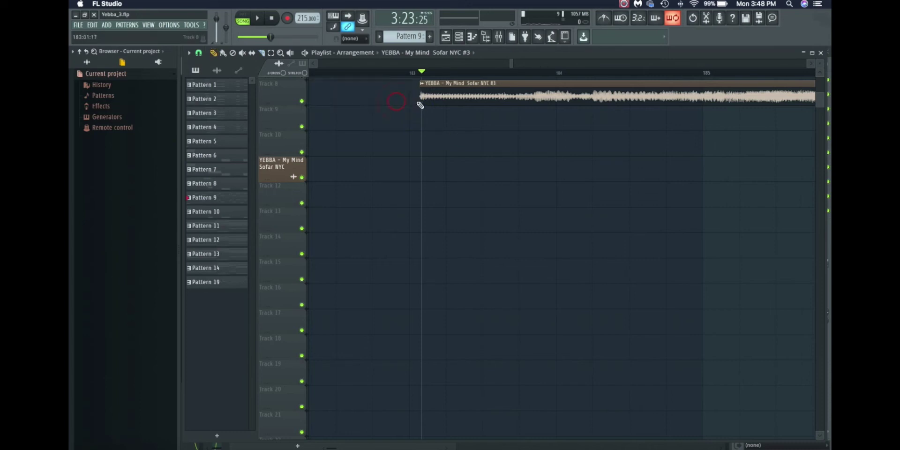
{"action": "left_click_drag", "start_coordinate": [514, 63], "coordinate": [543, 63]}
{"action": "left_click_drag", "start_coordinate": [329, 98], "coordinate": [360, 96]}
- Preview the vocal clip from its new start, turning the system volume down a step
{"action": "left_click", "coordinate": [353, 73]}
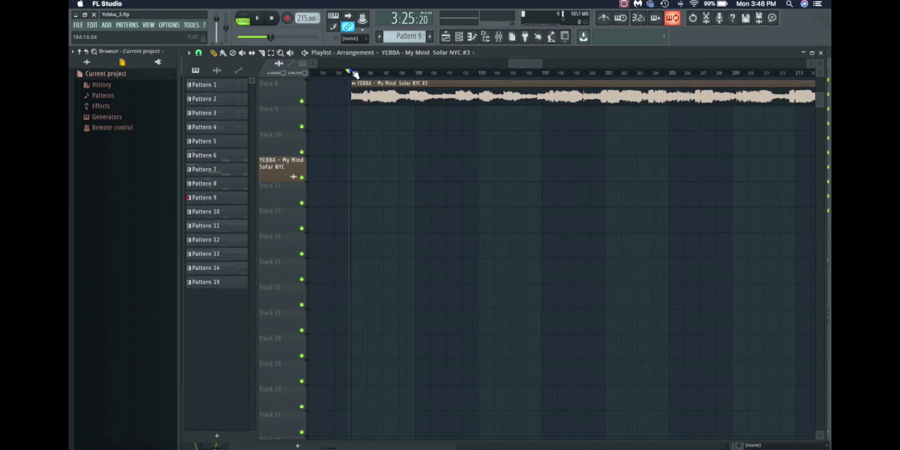
{"action": "key", "text": "space"}
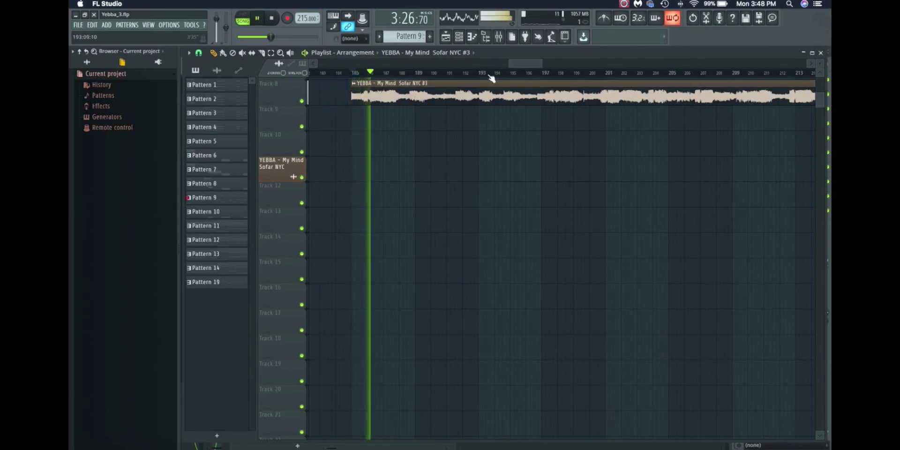
{"action": "key", "text": "space"}
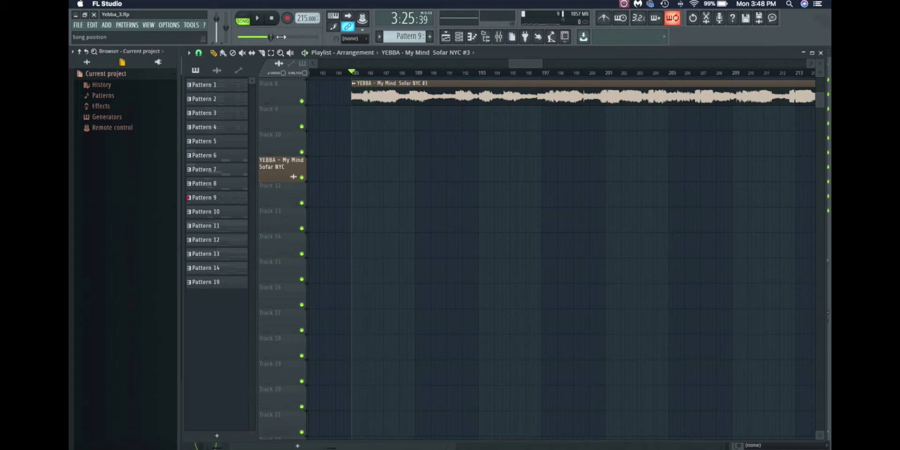
{"action": "key", "text": "XF86AudioLowerVolume"}
{"action": "key", "text": "XF86AudioLowerVolume"}
{"action": "key", "text": "space"}
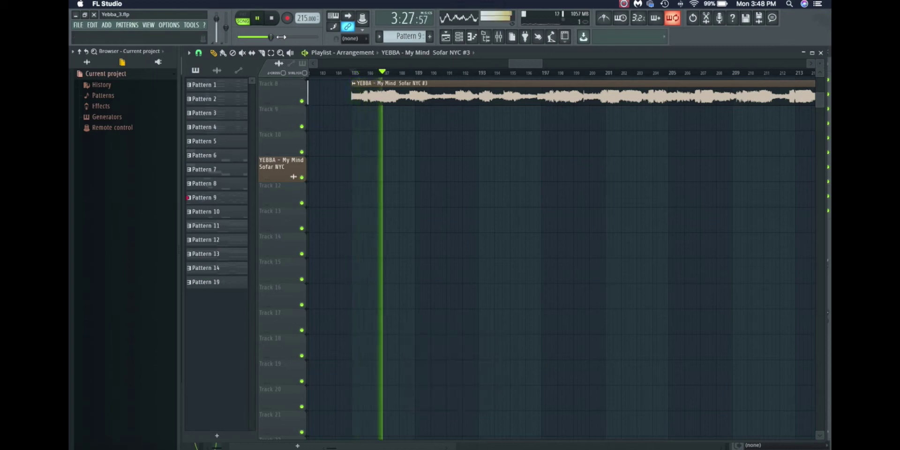
{"action": "key", "text": "space"}
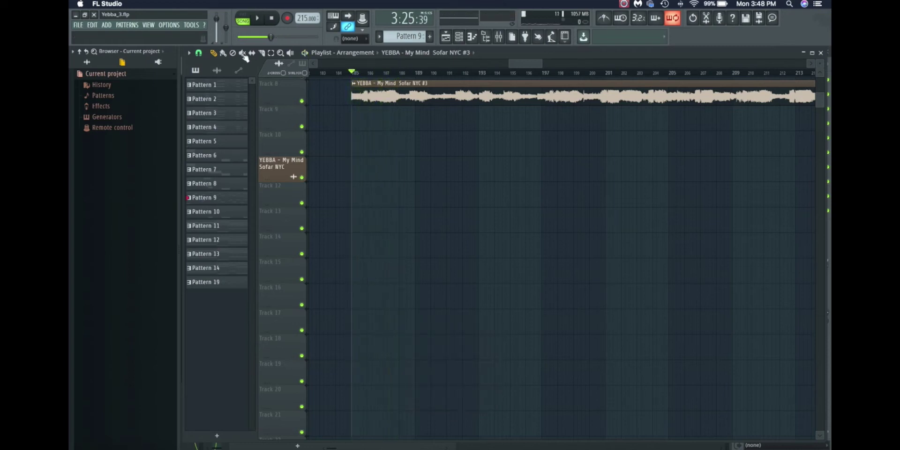
- Slice the clip at bar 188, delete the tail, and play the trimmed section
{"action": "scroll", "coordinate": [447, 93], "scroll_direction": "up", "scroll_amount": 5}
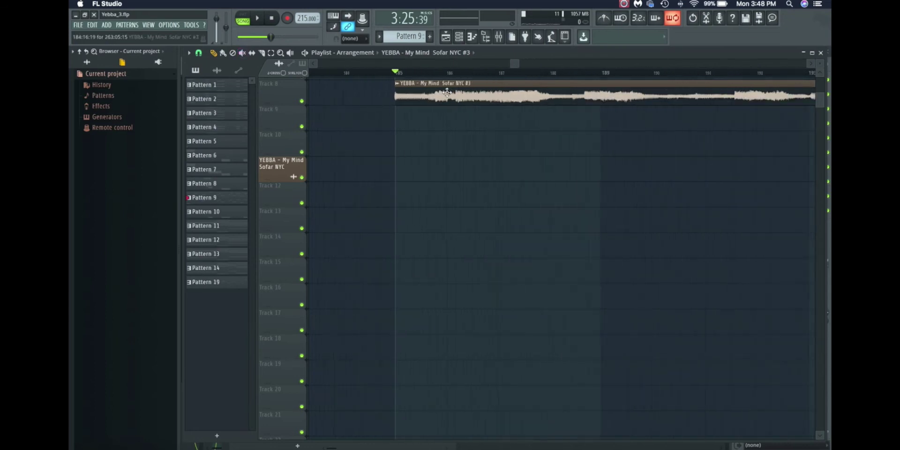
{"action": "scroll", "coordinate": [447, 92], "scroll_direction": "up", "scroll_amount": 2}
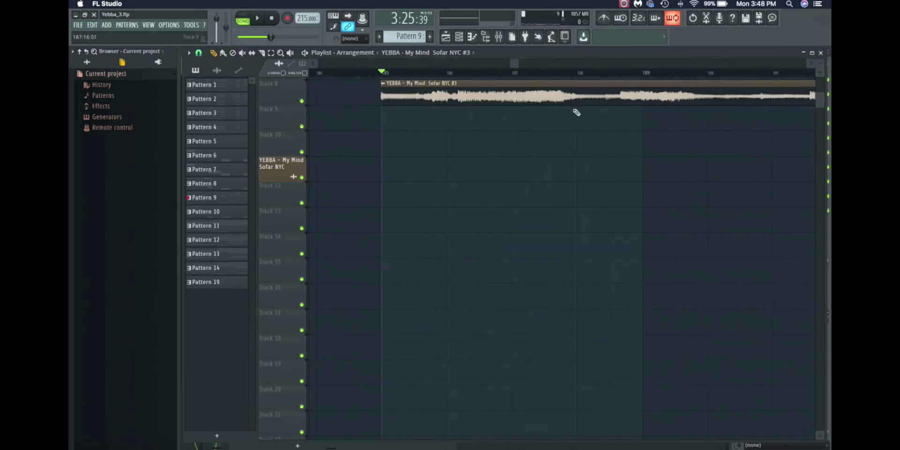
{"action": "key", "text": "c"}
{"action": "left_click", "coordinate": [582, 85]}
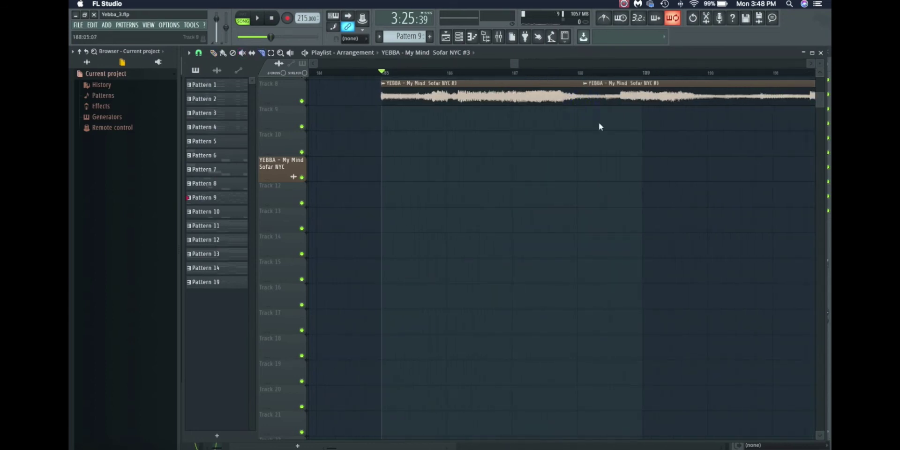
{"action": "right_click", "coordinate": [604, 97]}
{"action": "key", "text": "space"}
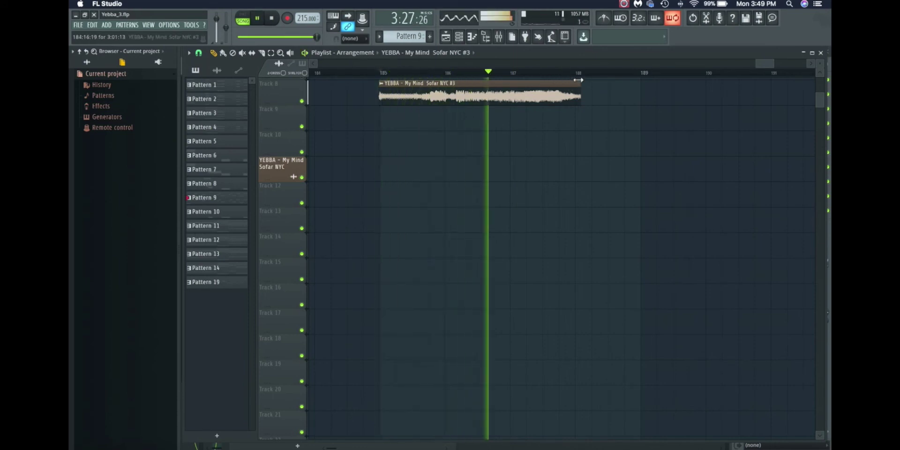
{"action": "key", "text": "space"}
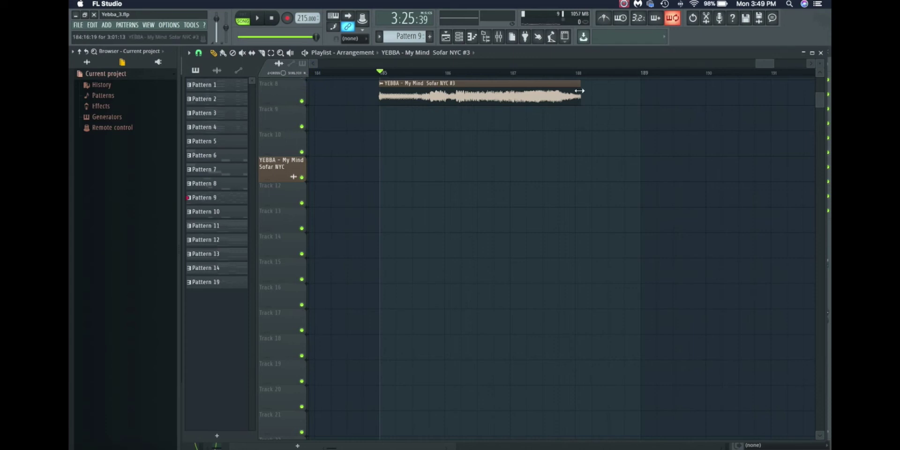
- Pull the vocal clip's right edge in, then back out so it ends near bar 187
{"action": "left_click_drag", "start_coordinate": [581, 94], "coordinate": [445, 98]}
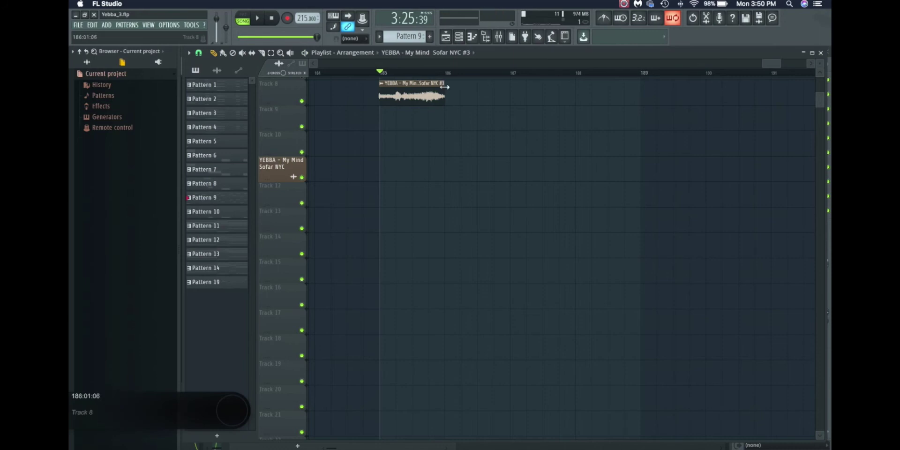
{"action": "left_click_drag", "start_coordinate": [444, 98], "coordinate": [513, 95]}
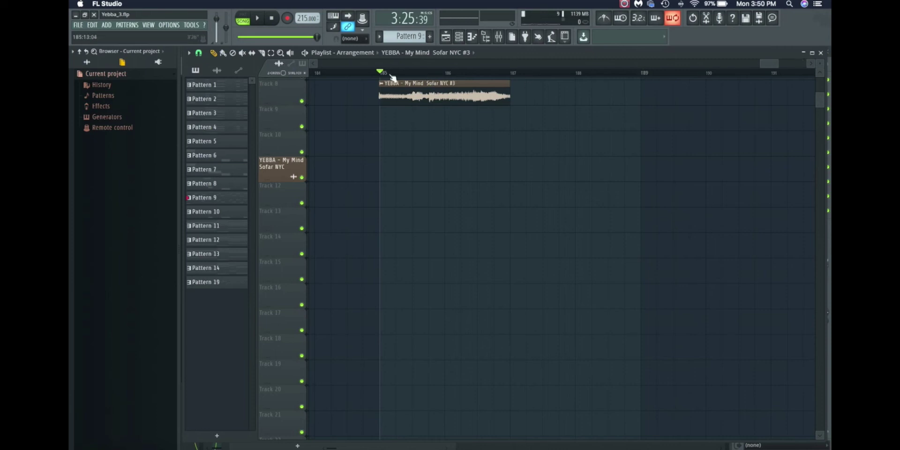
- Audition the lengthened vocal clip repeatedly from bar 185
{"action": "left_click_drag", "start_coordinate": [382, 74], "coordinate": [499, 73]}
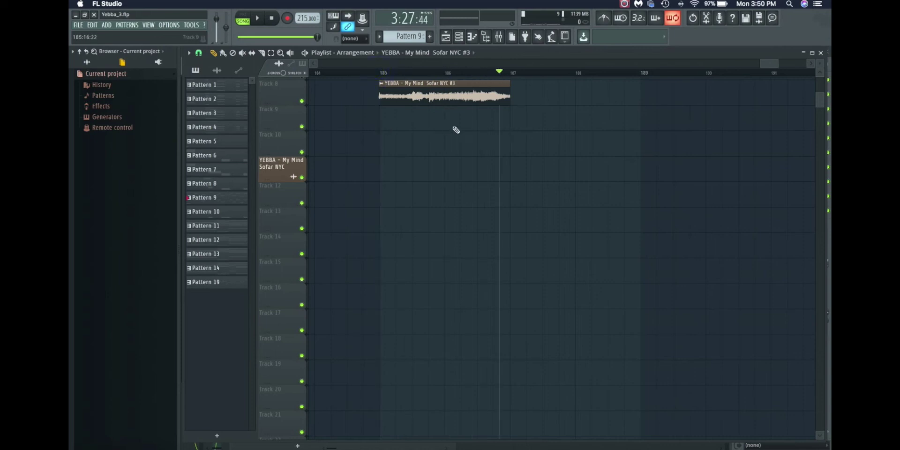
{"action": "left_click", "coordinate": [380, 73]}
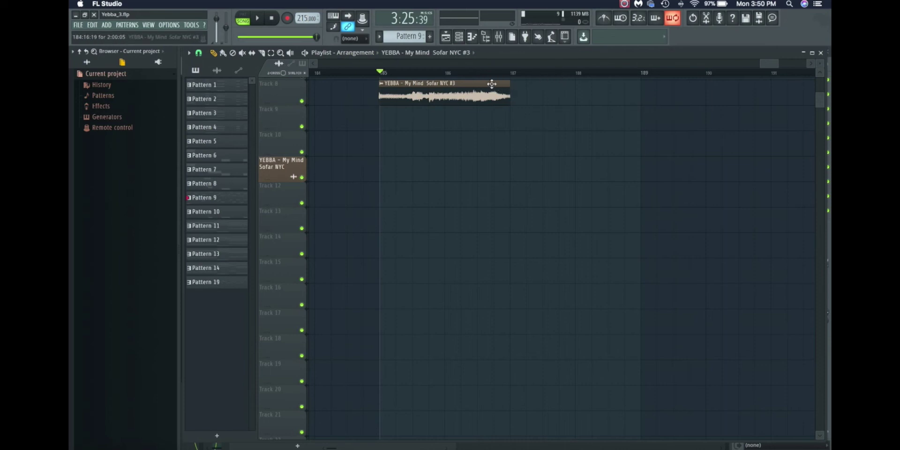
{"action": "left_click", "coordinate": [380, 72]}
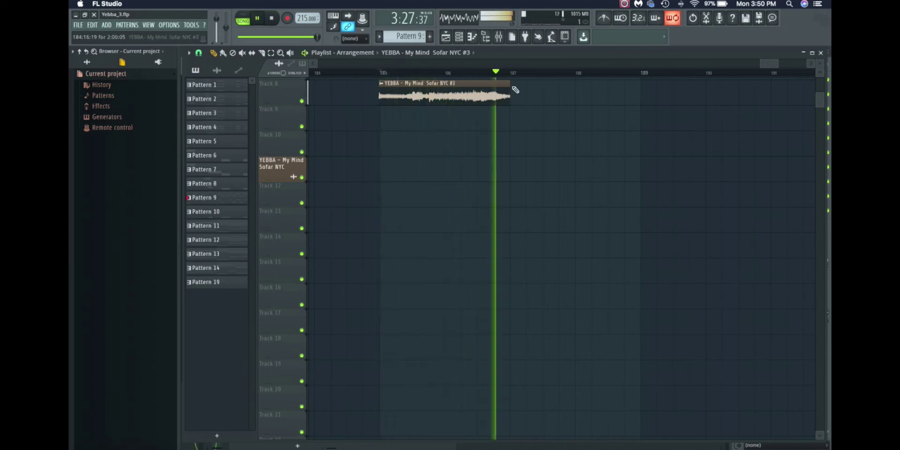
{"action": "key", "text": "space"}
{"action": "key", "text": "space"}
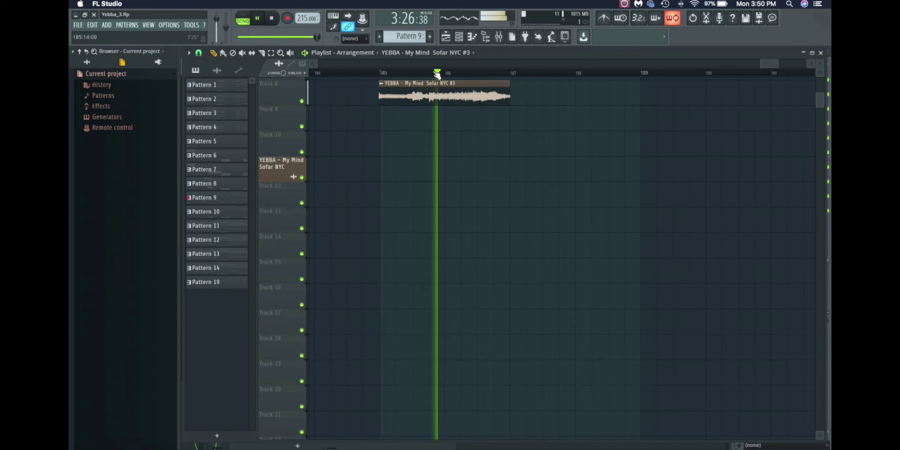
{"action": "key", "text": "space"}
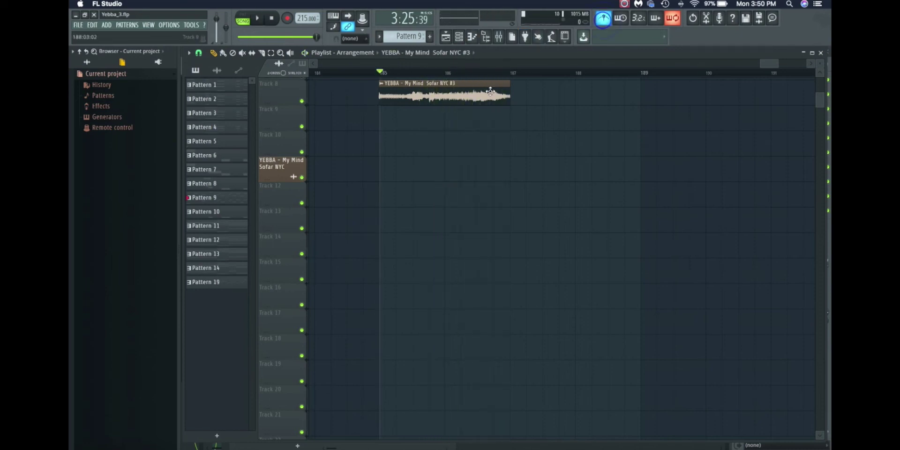
{"action": "key", "text": "space"}
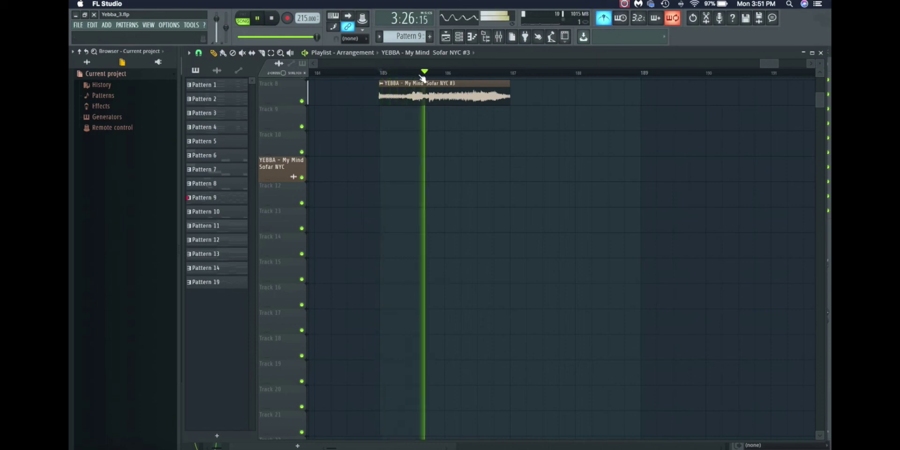
{"action": "key", "text": "space"}
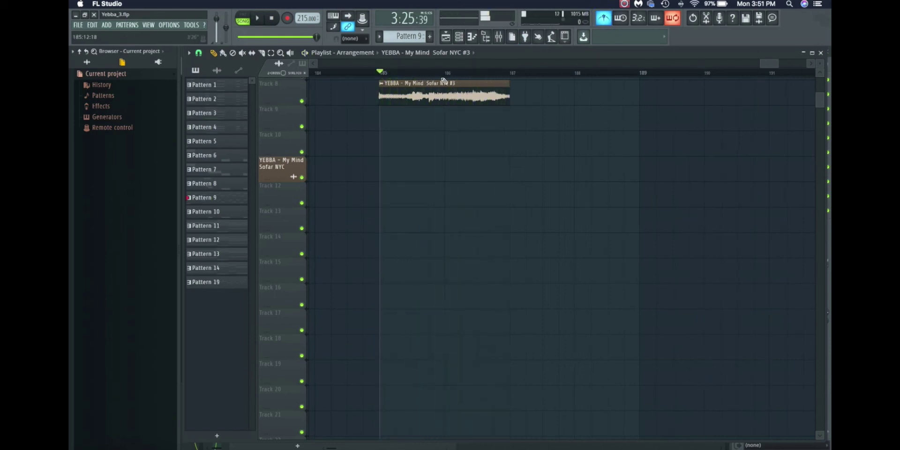
- Place the song position around bar 186, then scroll the Playlist back toward the start
{"action": "left_click", "coordinate": [440, 72]}
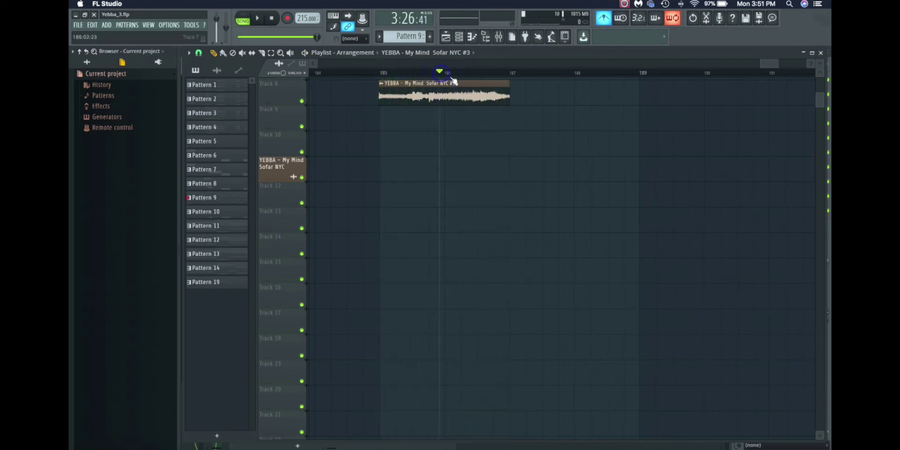
{"action": "left_click", "coordinate": [445, 73]}
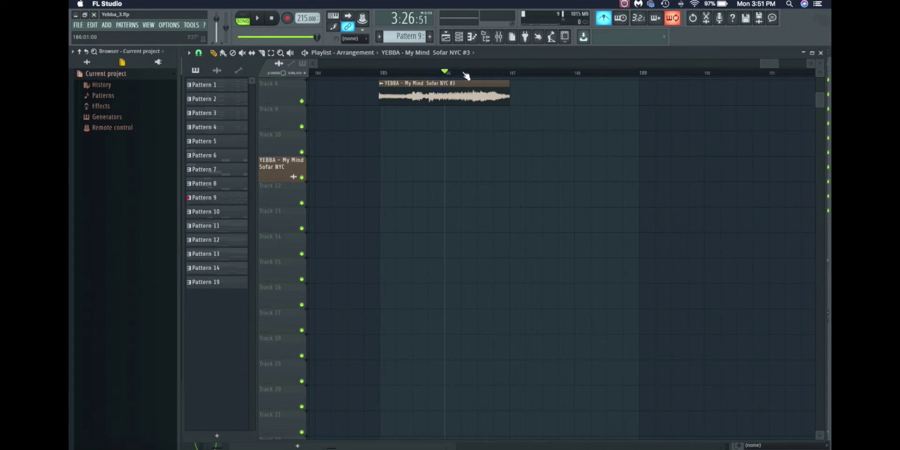
{"action": "left_click", "coordinate": [461, 73]}
{"action": "scroll", "coordinate": [462, 75], "scroll_direction": "up", "scroll_amount": 3}
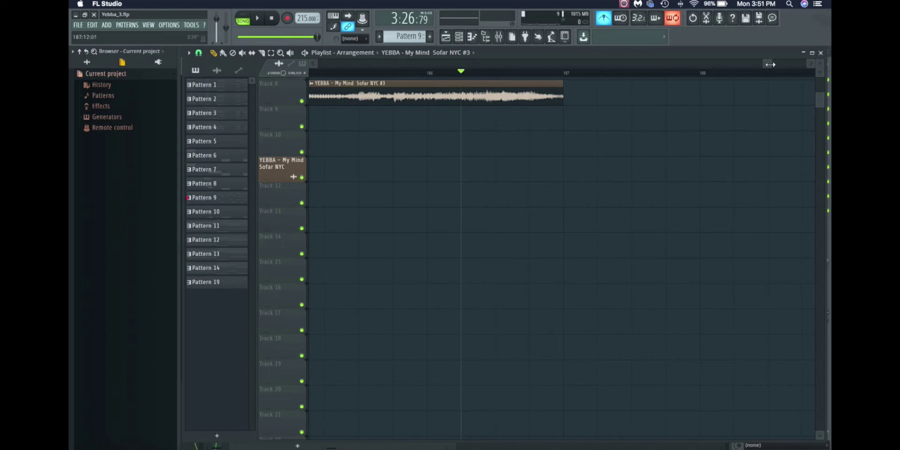
{"action": "left_click_drag", "start_coordinate": [766, 64], "coordinate": [319, 103]}
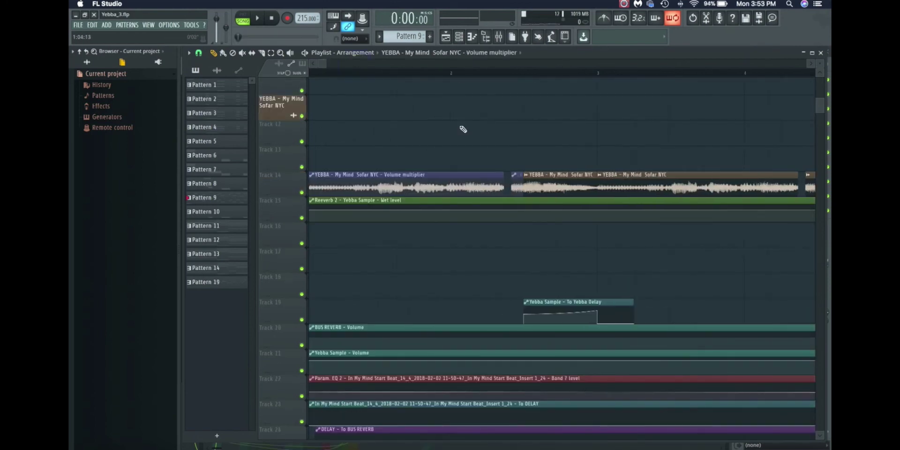
- Play the opening vocal section from the song start, then bring up the Mixer
{"action": "key", "text": "space"}
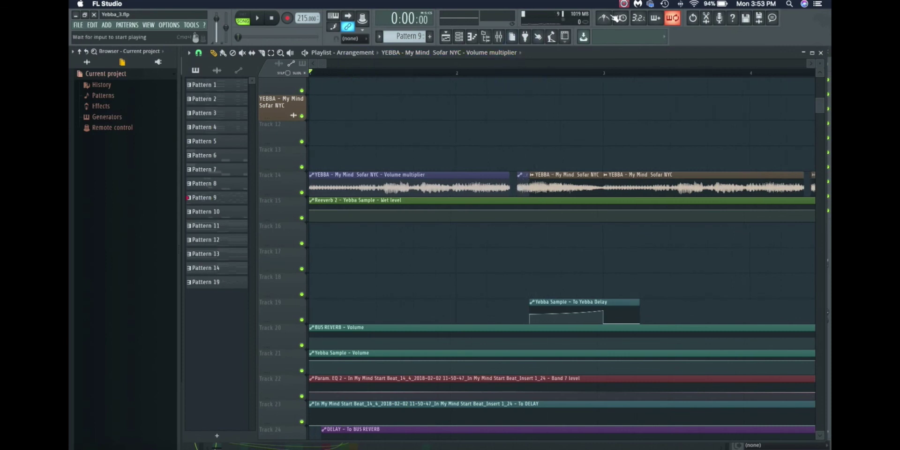
{"action": "key", "text": "space"}
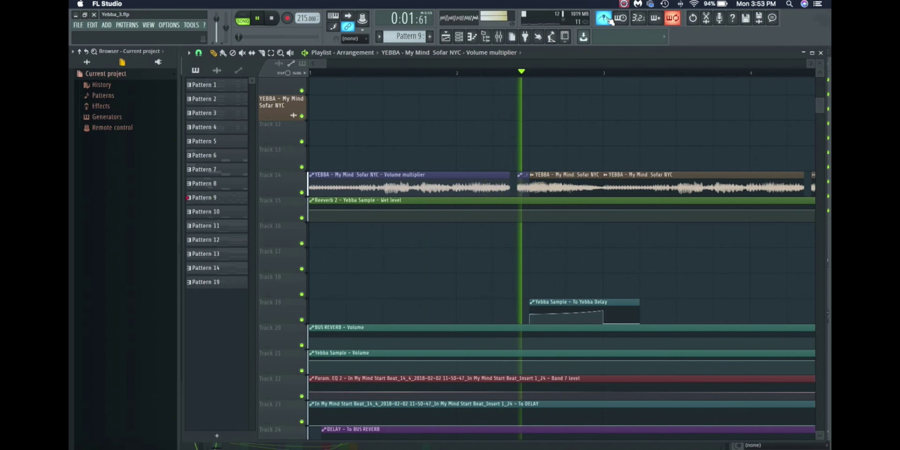
{"action": "key", "text": "space"}
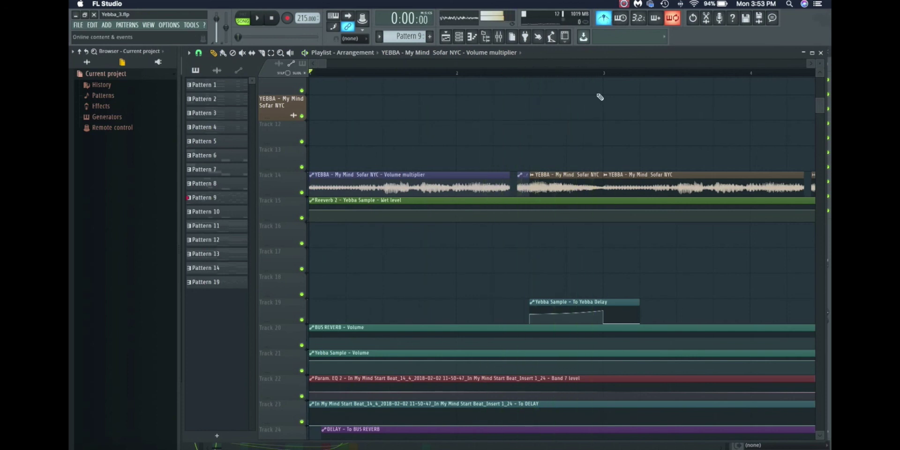
{"action": "left_click", "coordinate": [499, 36]}
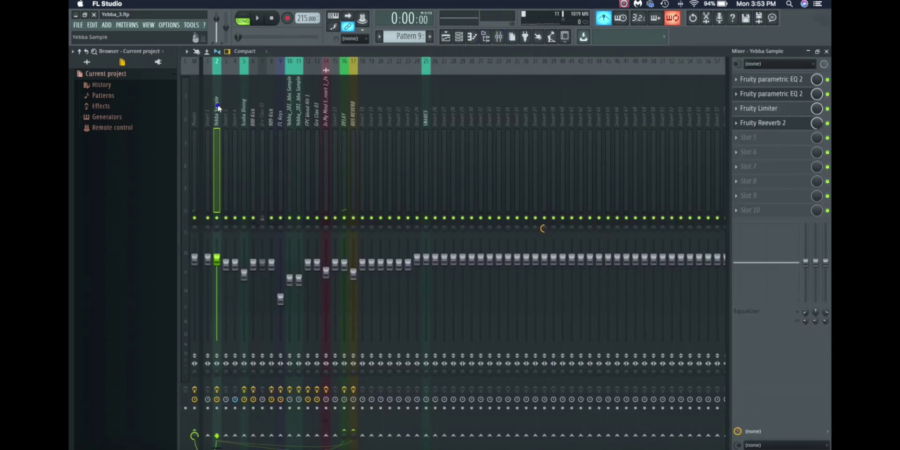
- Audition the Yebba Sample insert's EQ and reverb effects, then select band 7 in the parametric EQ
{"action": "left_click", "coordinate": [789, 83]}
{"action": "left_click", "coordinate": [790, 88]}
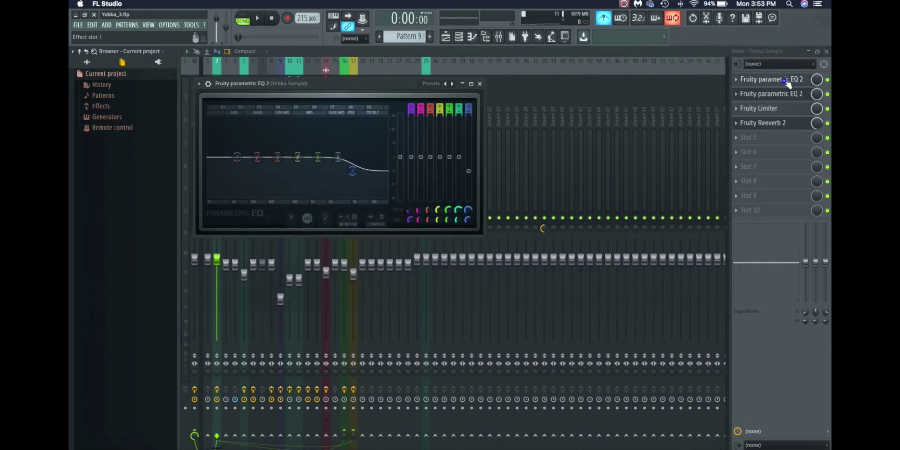
{"action": "left_click", "coordinate": [786, 92]}
{"action": "left_click", "coordinate": [780, 95]}
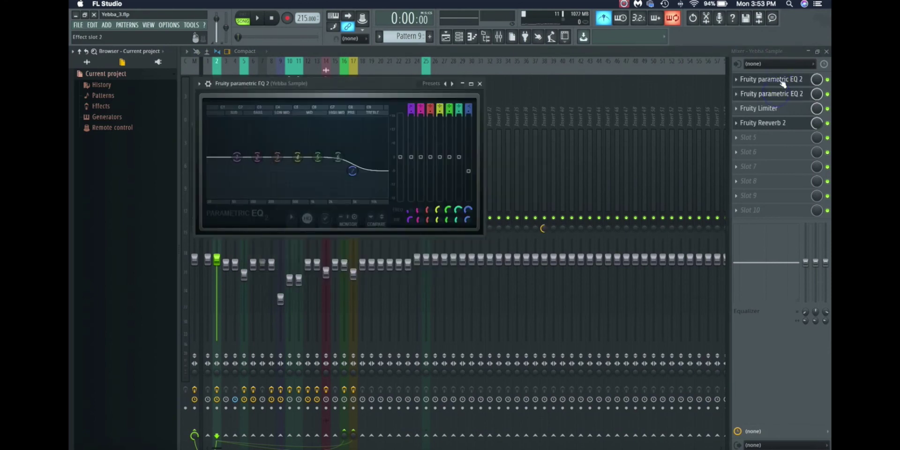
{"action": "left_click", "coordinate": [780, 81]}
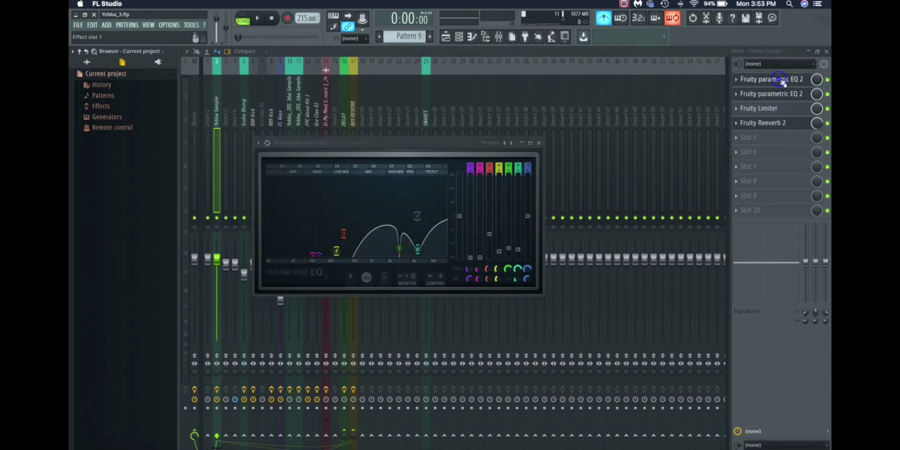
{"action": "left_click", "coordinate": [417, 216]}
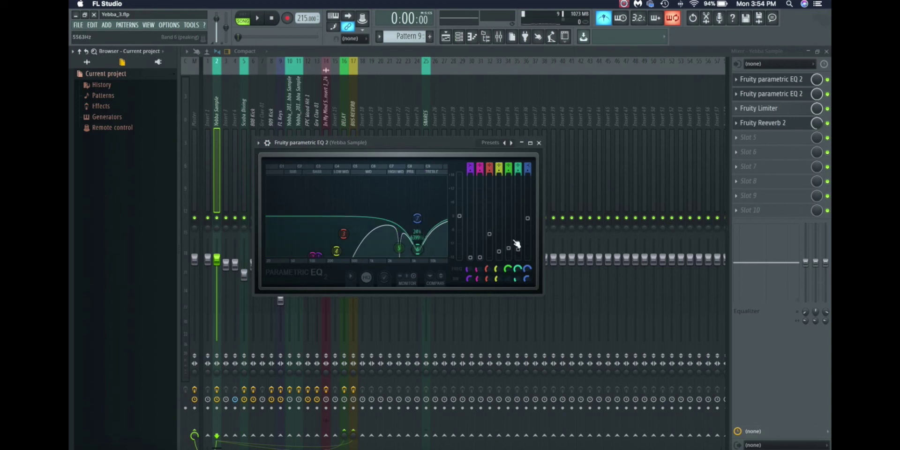
{"action": "key", "text": "space"}
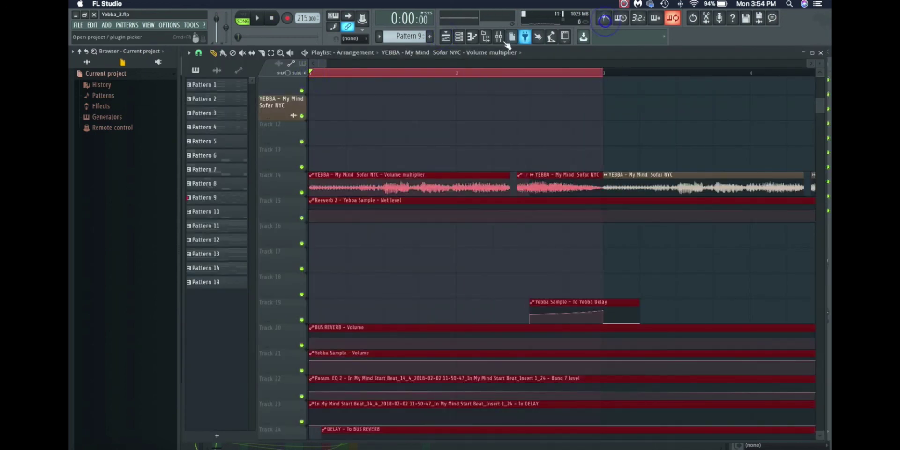
- Bypass Fruity Reeverb 2 on the Yebba Sample insert while the song plays
{"action": "left_click", "coordinate": [499, 36]}
{"action": "left_click", "coordinate": [777, 80]}
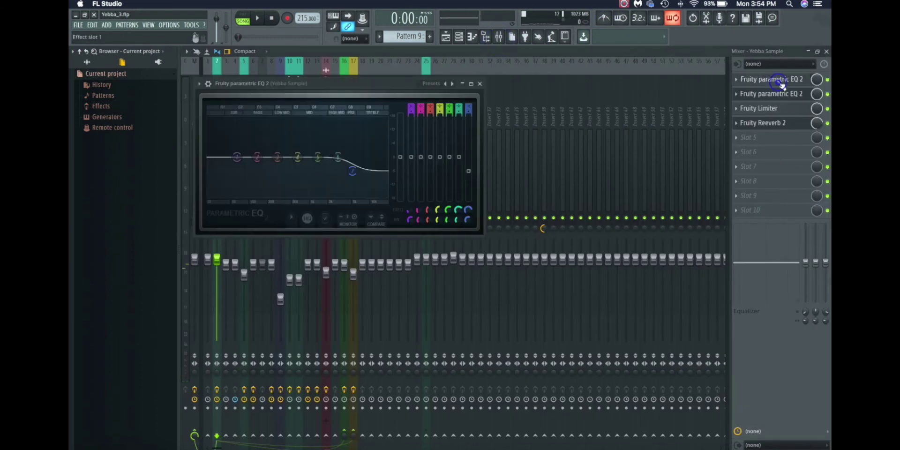
{"action": "left_click", "coordinate": [827, 122]}
{"action": "key", "text": "Escape"}
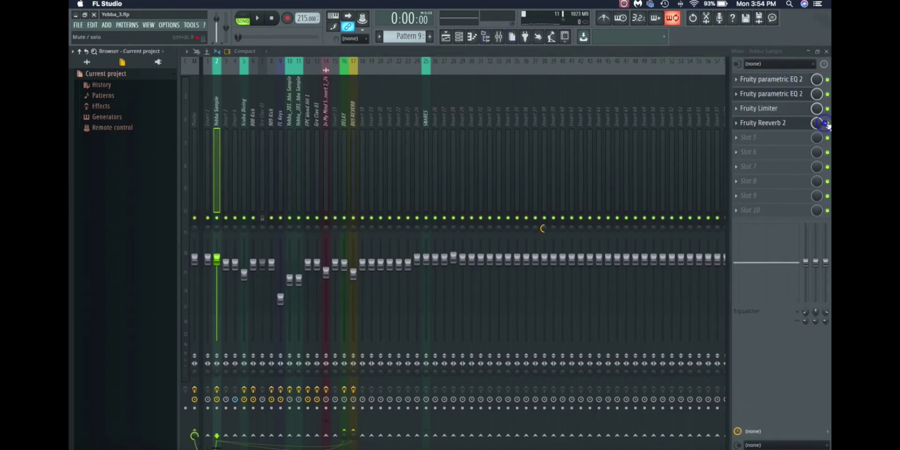
{"action": "key", "text": "space"}
- Raise parametric EQ band 6 to its maximum, about 16.5 dB near 6.4 kHz, and replay
{"action": "left_click", "coordinate": [790, 83]}
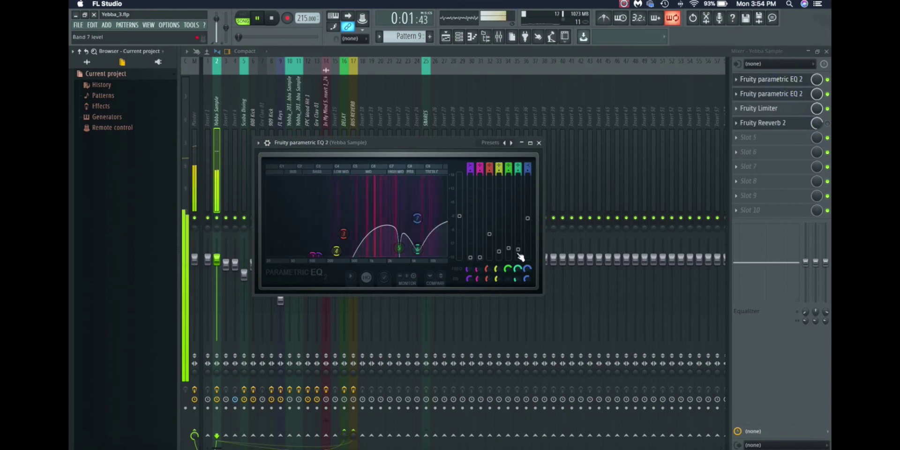
{"action": "key", "text": "space"}
{"action": "mouse_move", "coordinate": [518, 249]}
{"action": "left_mouse_down"}
{"action": "mouse_move", "coordinate": [518, 178]}
{"action": "mouse_move", "coordinate": [518, 257]}
{"action": "left_mouse_up"}
{"action": "key", "text": "space"}
{"action": "key", "text": "space"}
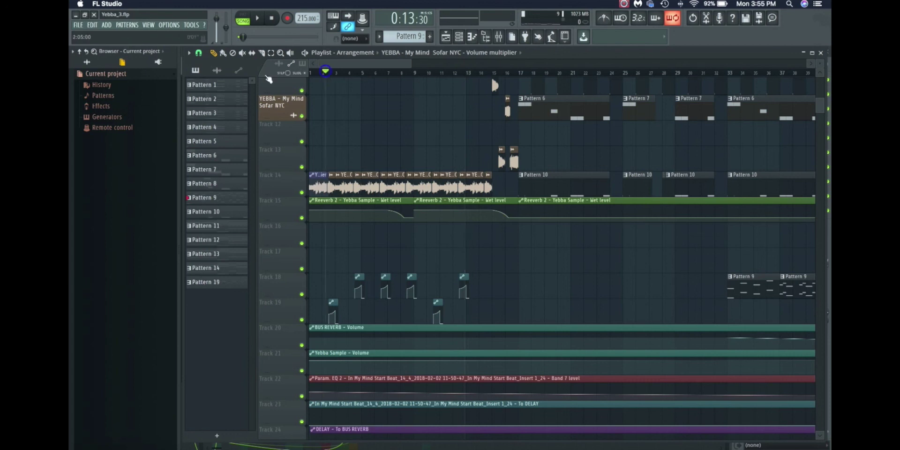
- Briefly play the arrangement, then leave the mixer and return to the Playlist
{"action": "key", "text": "space"}
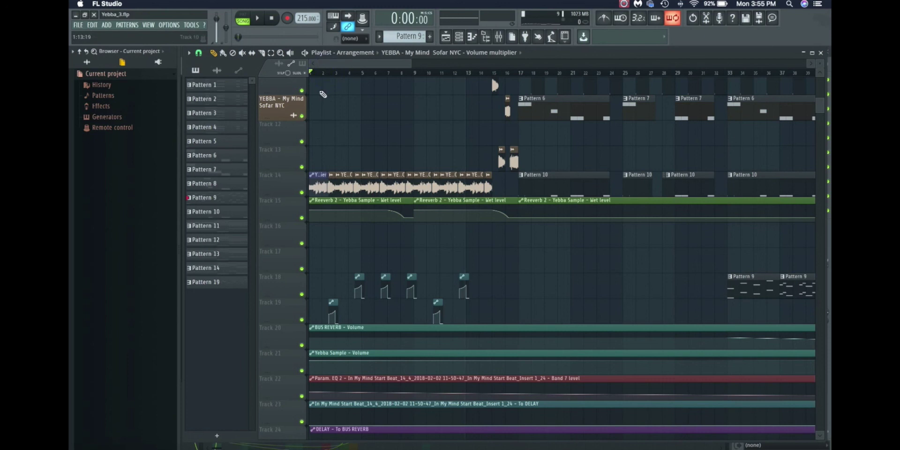
{"action": "key", "text": "space"}
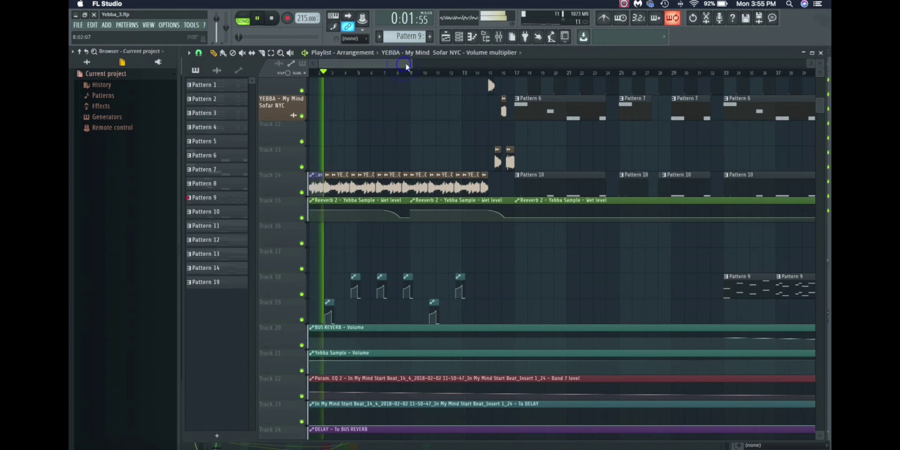
{"action": "key", "text": "space"}
{"action": "left_click", "coordinate": [496, 38]}
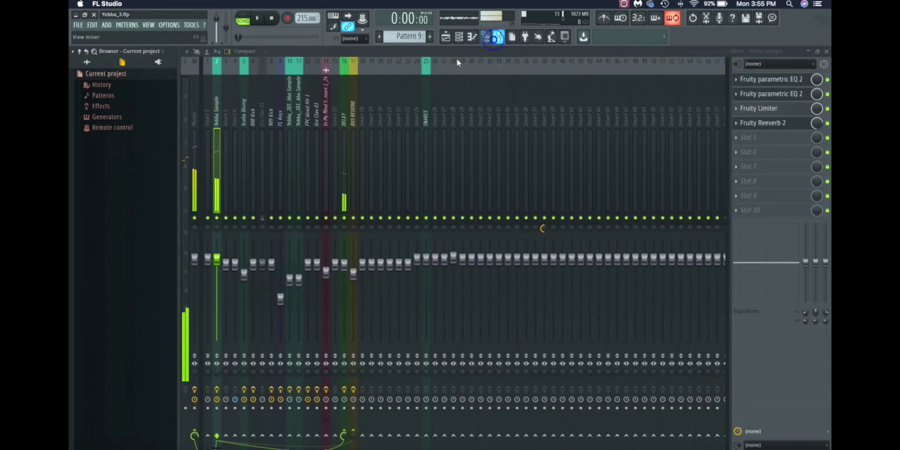
{"action": "left_click", "coordinate": [445, 36]}
{"action": "scroll", "coordinate": [370, 131], "scroll_direction": "up", "scroll_amount": 6}
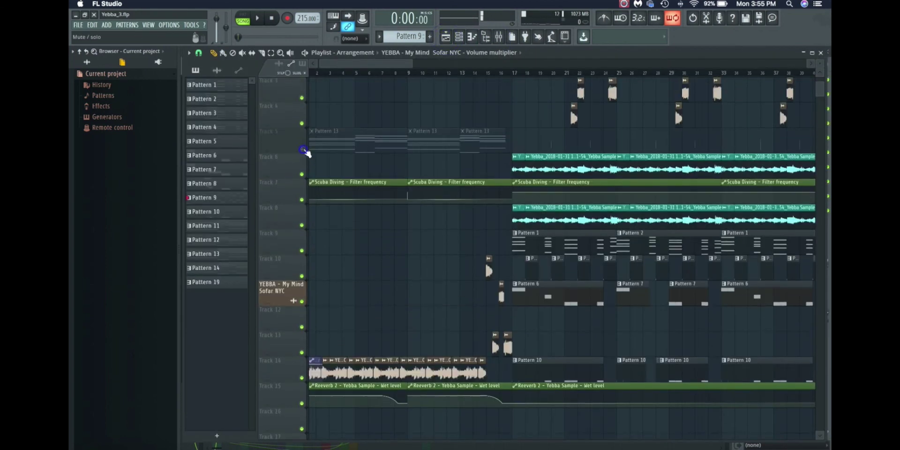
- Unmute Track 5's Pattern 13 clips and play the arrangement from bar 1 into the drop
{"action": "left_click", "coordinate": [302, 149]}
{"action": "left_click", "coordinate": [323, 73]}
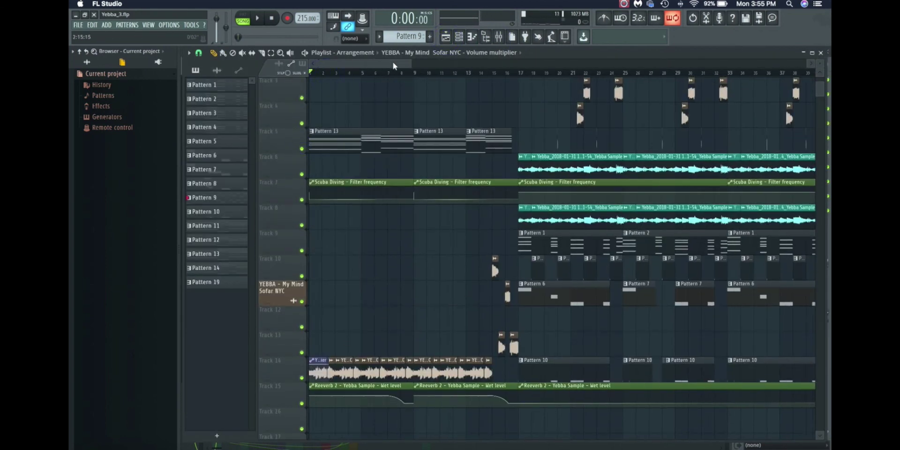
{"action": "key", "text": "space"}
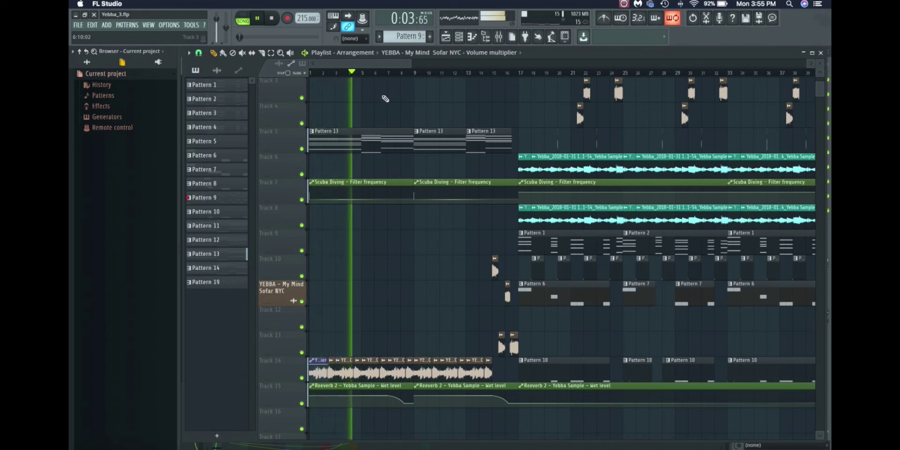
{"action": "key", "text": "XF86AudioLowerVolume"}
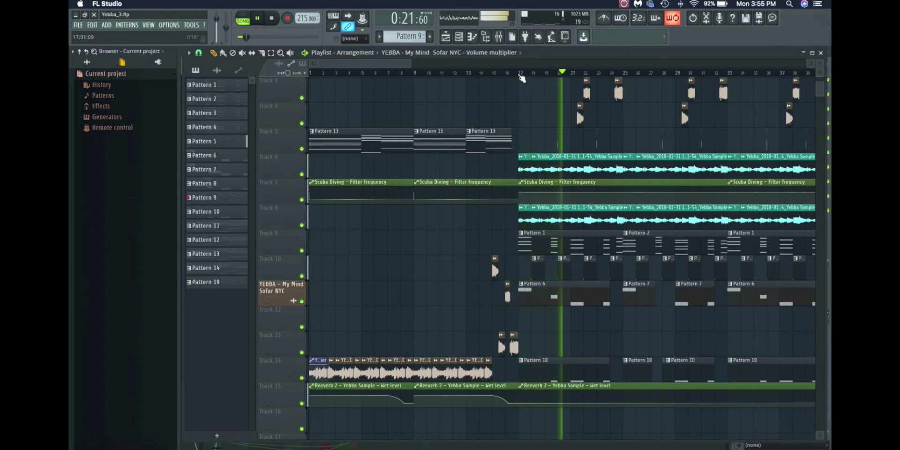
{"action": "left_click_drag", "start_coordinate": [407, 61], "coordinate": [440, 61]}
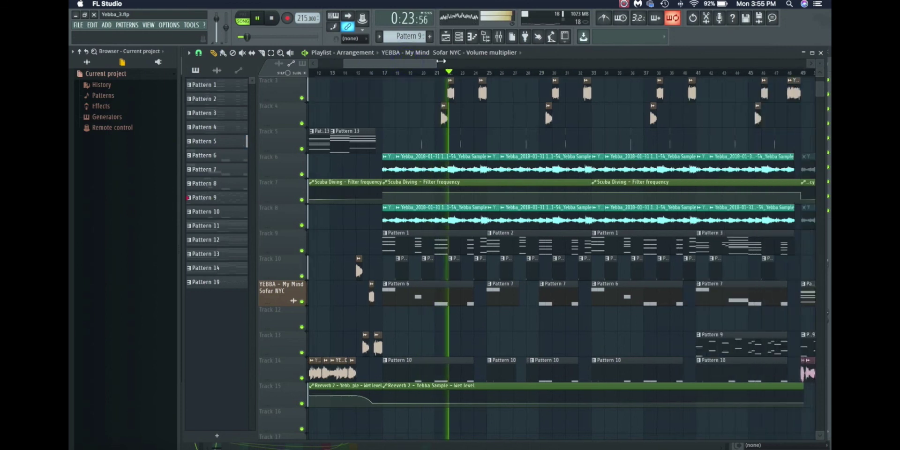
{"action": "scroll", "coordinate": [478, 99], "scroll_direction": "up", "scroll_amount": 2}
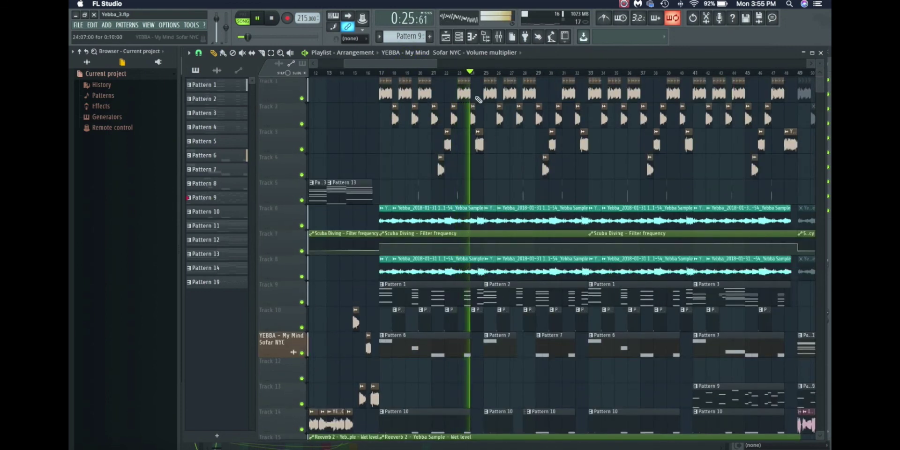
{"action": "key", "text": "space"}
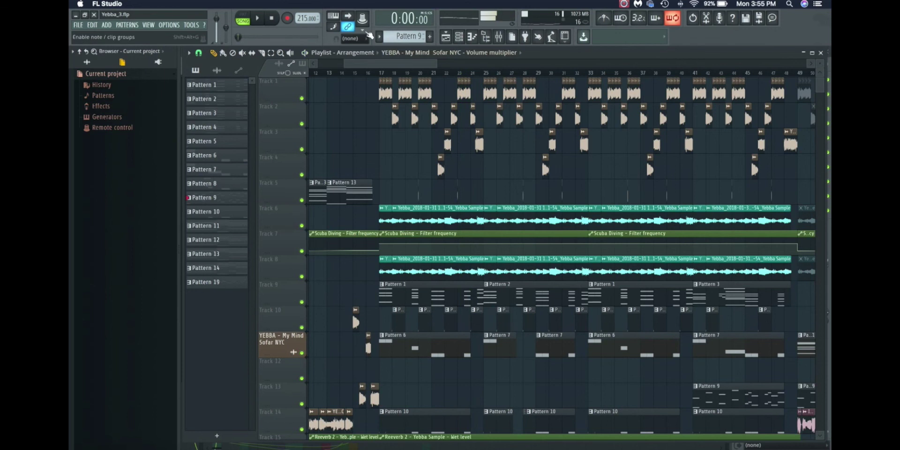
{"action": "left_click_drag", "start_coordinate": [393, 62], "coordinate": [321, 64]}
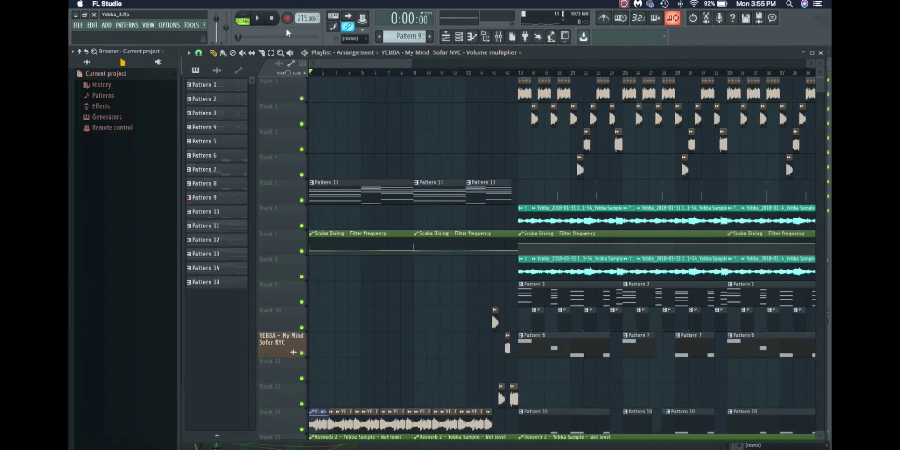
{"action": "left_click_drag", "start_coordinate": [409, 63], "coordinate": [395, 65]}
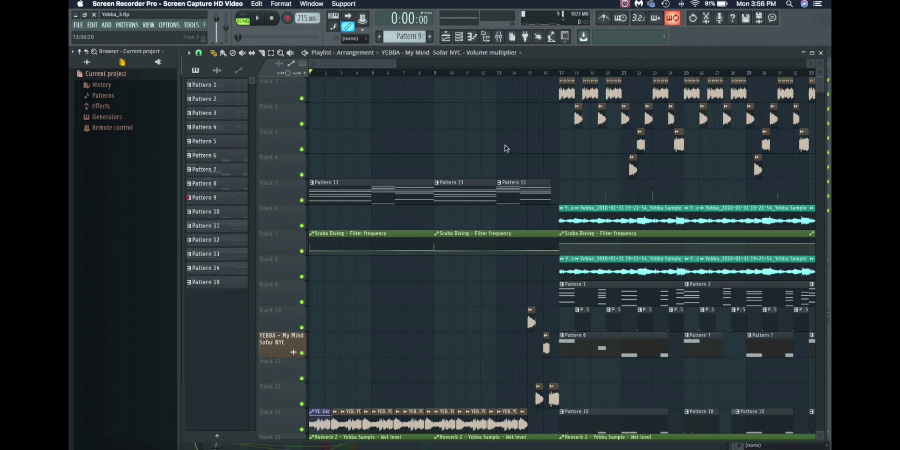
{"action": "scroll", "coordinate": [497, 220], "scroll_direction": "down", "scroll_amount": 1}
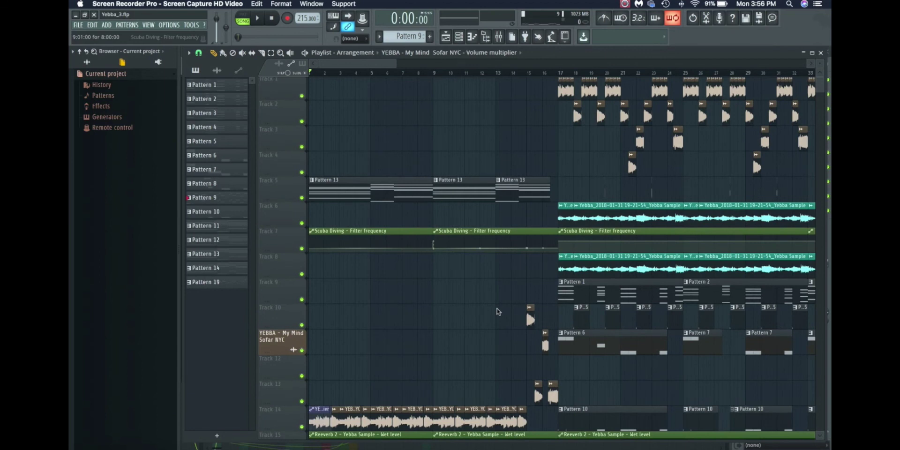